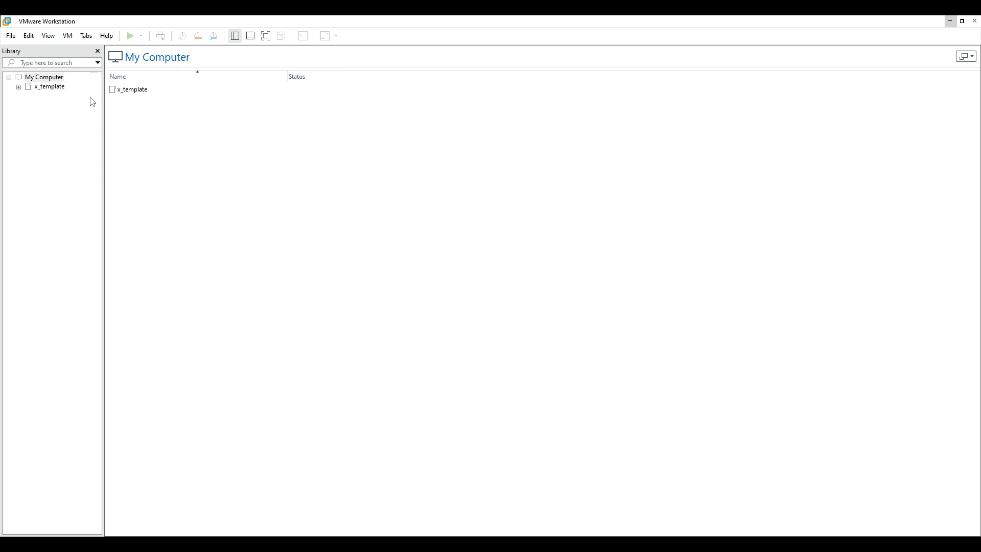
# Step: Create a new folder called starkindustries under My Computer in the library
pyautogui.click(58, 80)
pyautogui.rightClick(59, 81)
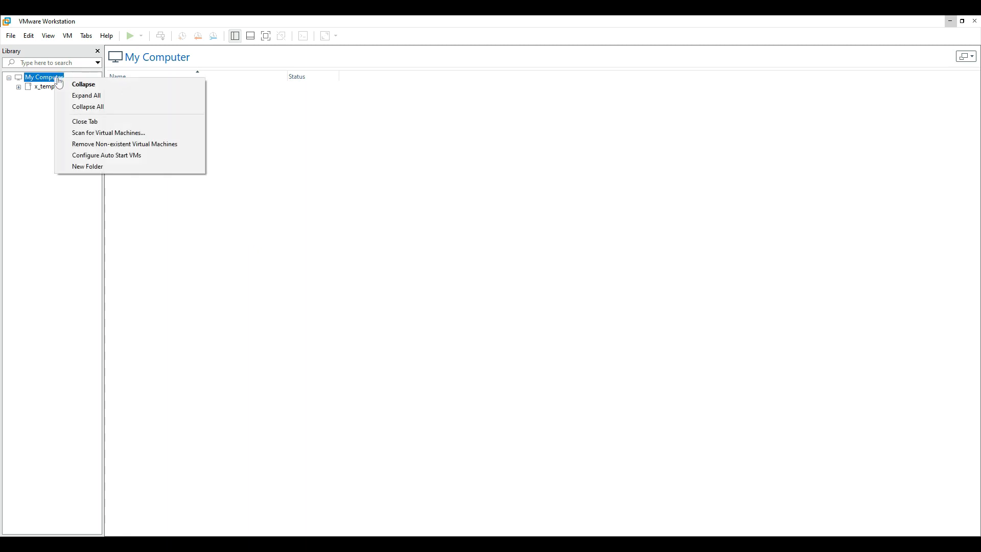
pyautogui.click(81, 167)
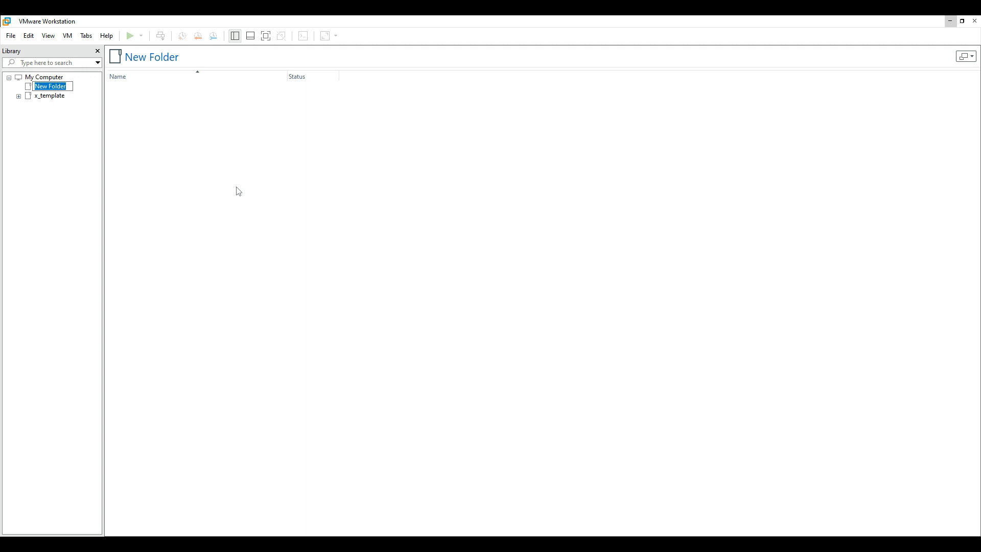
pyautogui.write('starkindustries')
pyautogui.press('Return')
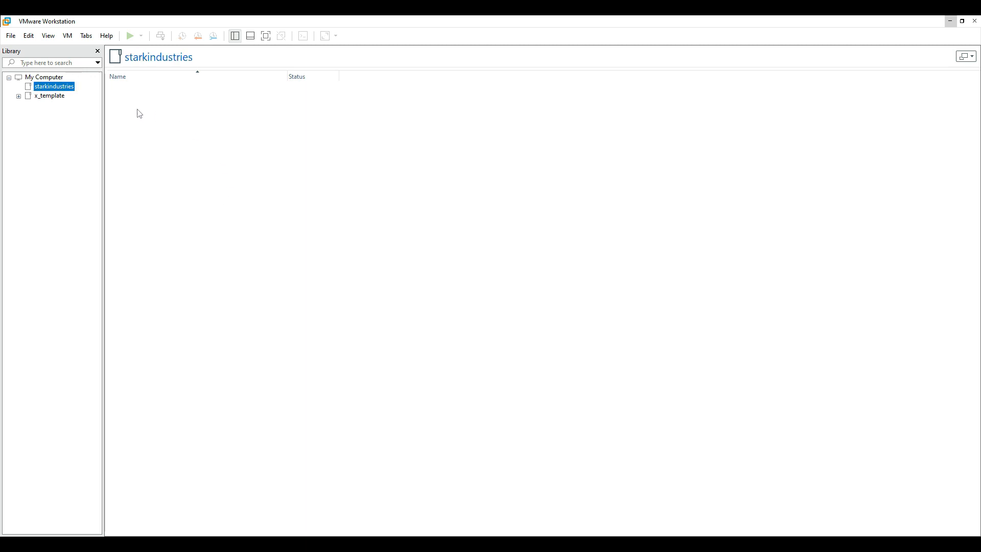
# Step: Start a custom new virtual machine for the starkindustries folder with Workstation 17.x hardware compatibility
pyautogui.rightClick(73, 91)
pyautogui.click(56, 91)
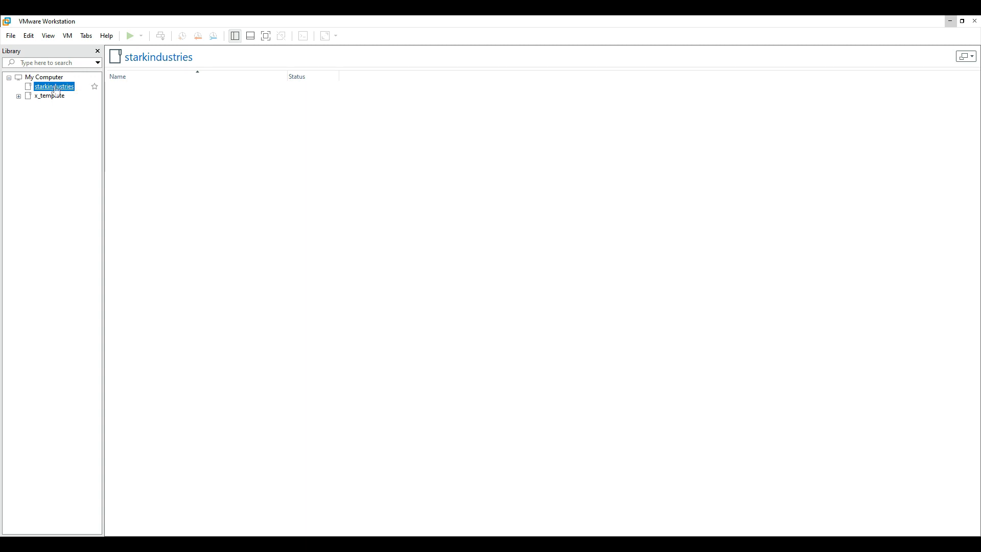
pyautogui.click(11, 36)
pyautogui.click(36, 50)
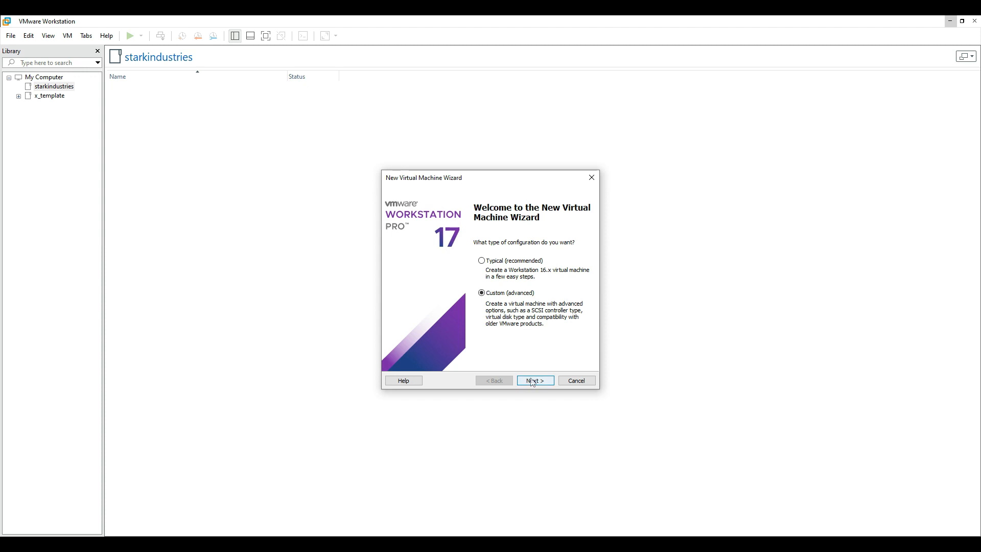
pyautogui.click(534, 384)
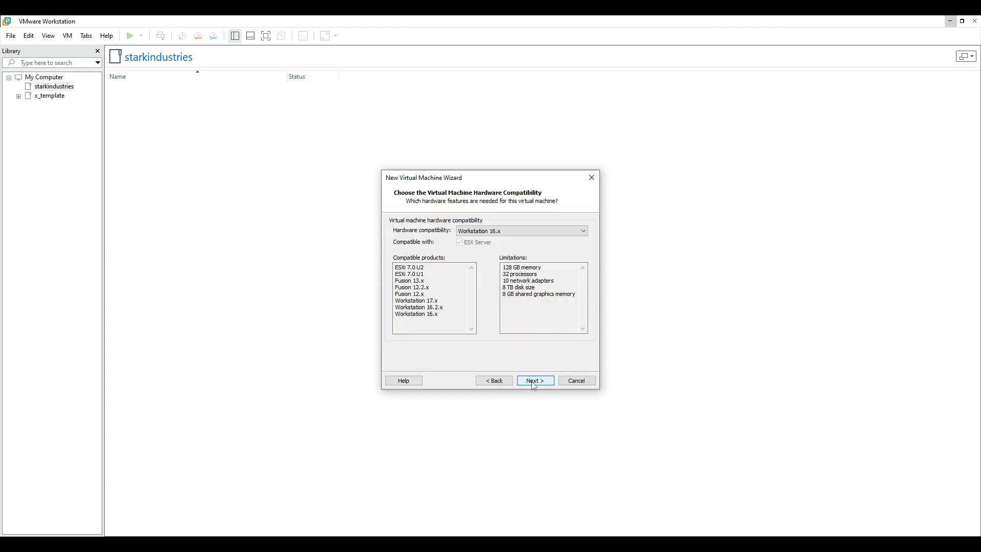
pyautogui.click(545, 231)
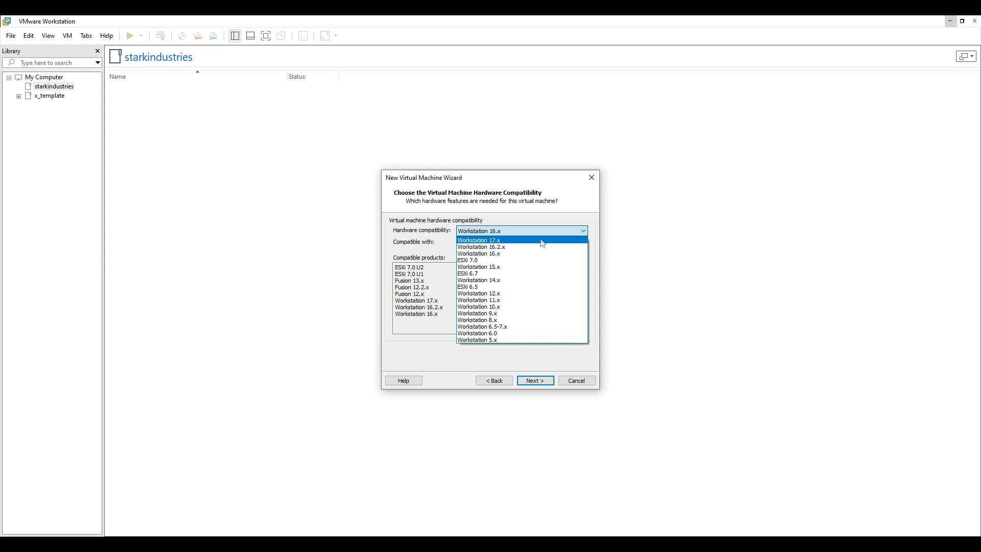
pyautogui.click(542, 243)
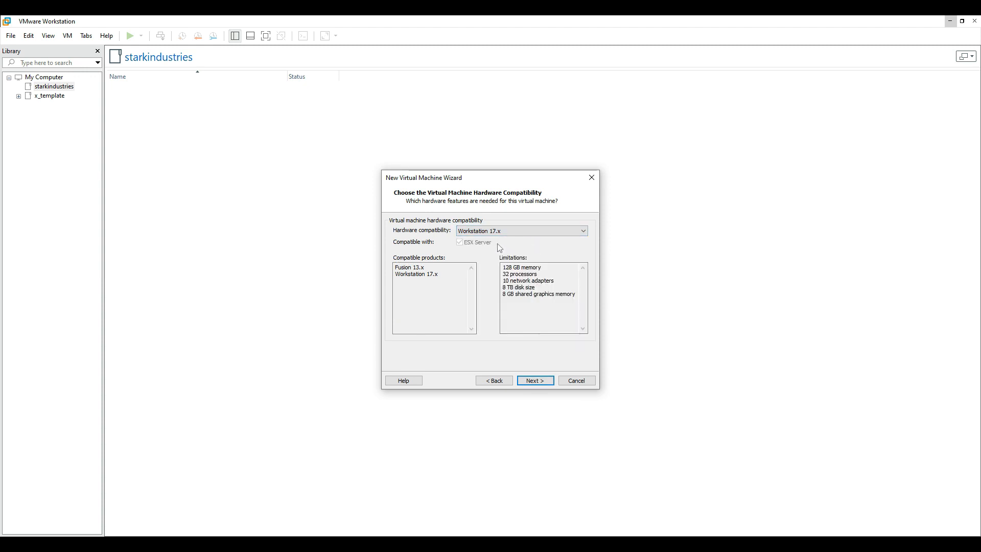
pyautogui.click(536, 382)
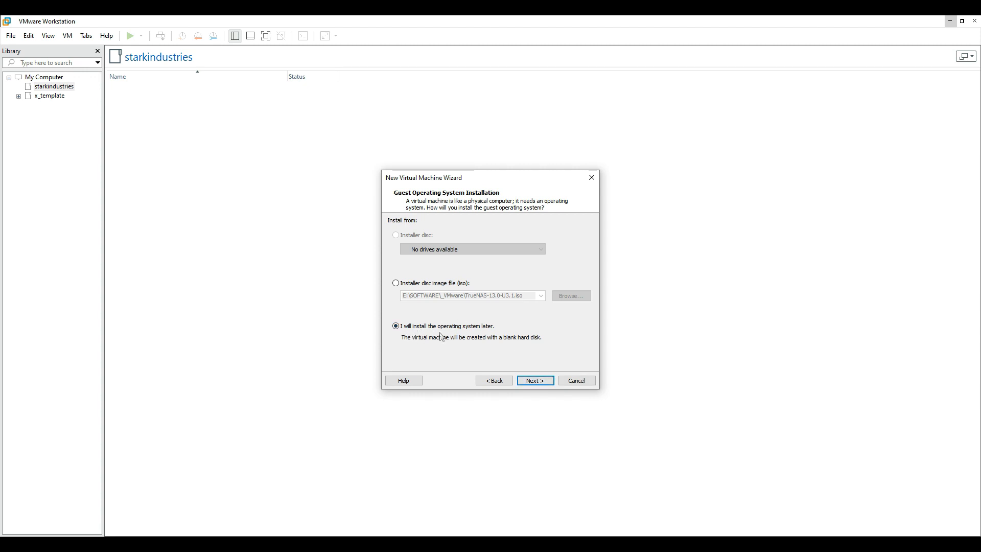
# Step: Leave the operating system installation for later and select Microsoft Windows, version Windows 10 x64, as the guest system
pyautogui.click(534, 379)
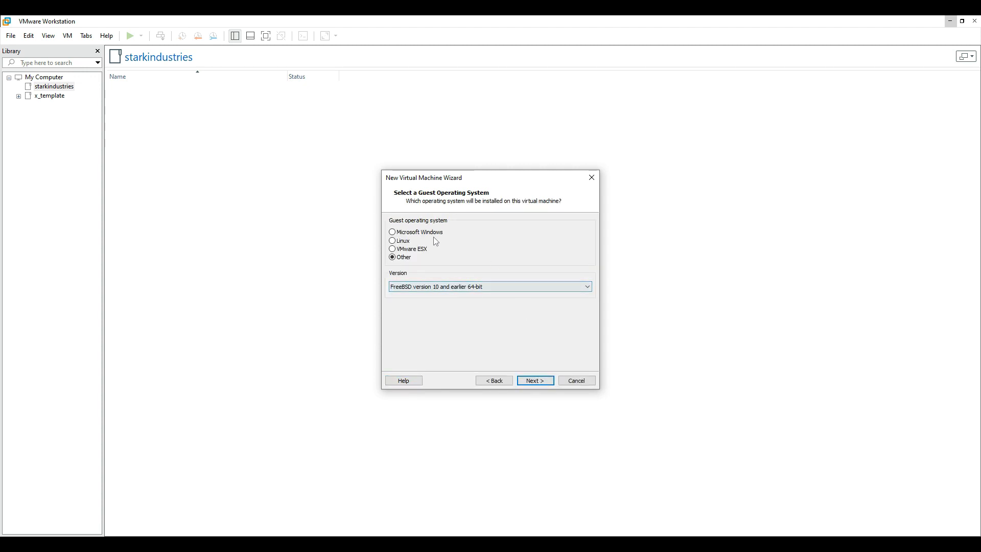
pyautogui.click(434, 236)
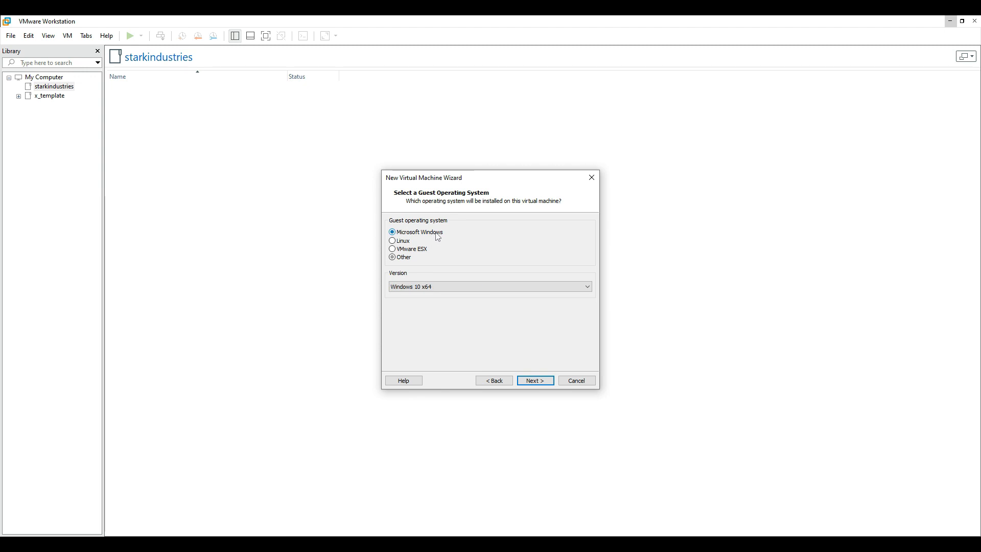
pyautogui.click(472, 287)
pyautogui.click(452, 297)
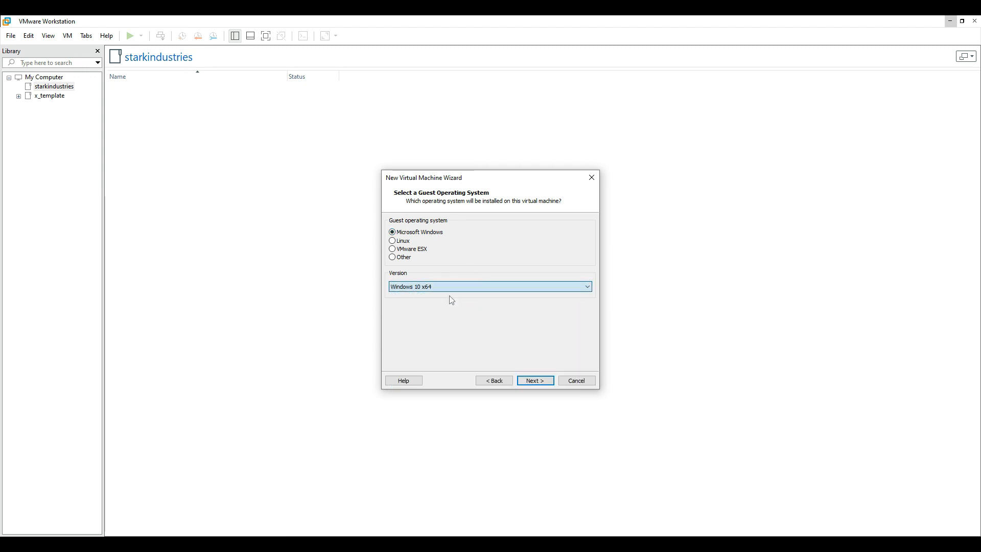
pyautogui.click(536, 382)
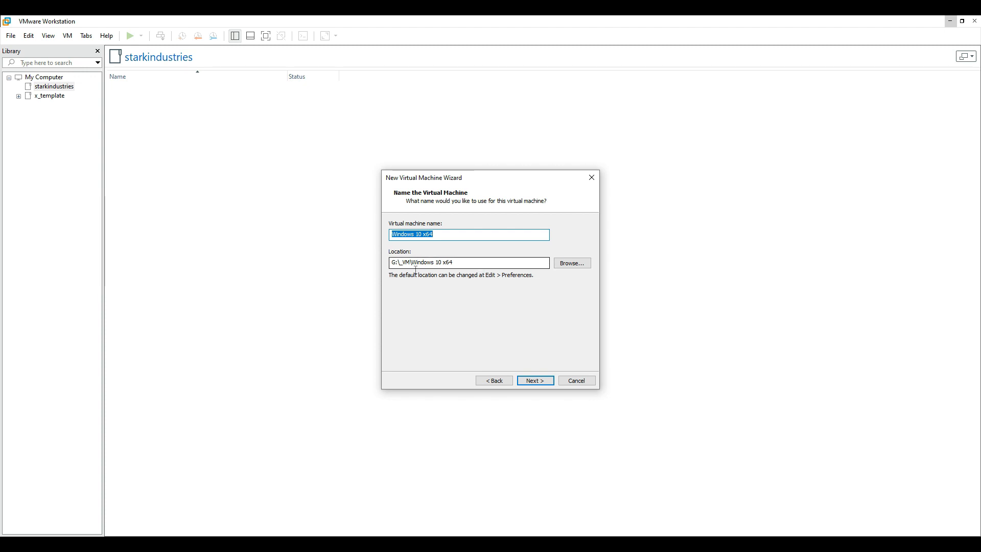
# Step: Name the virtual machine den-wrkst0 and set its location to G:\_VM\den-wrkst0
pyautogui.moveTo(412, 263); pyautogui.dragTo(455, 264)
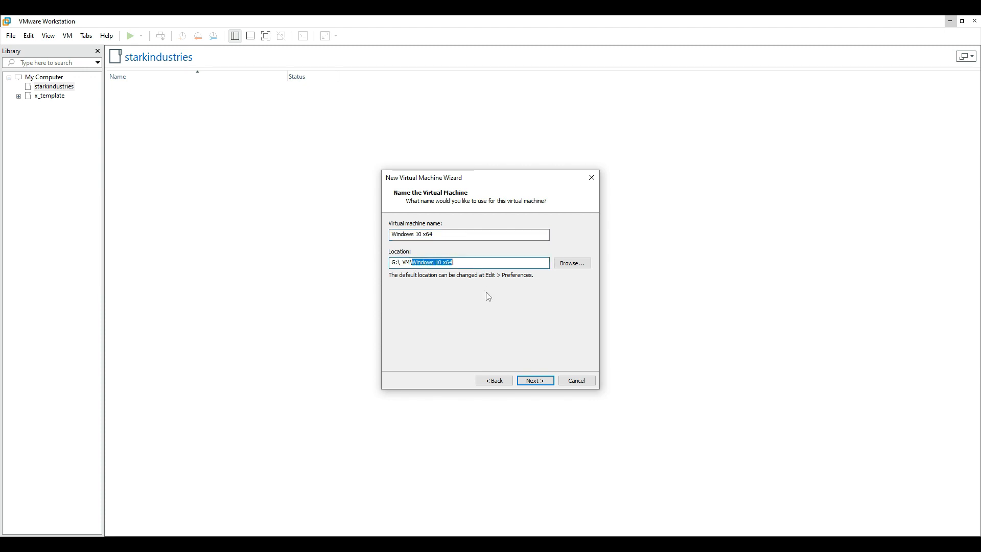
pyautogui.write('den-wrkst01')
pyautogui.hotkey('shift', 'Left')
pyautogui.hotkey('shift', 'Left')
pyautogui.hotkey('shift', 'Left')
pyautogui.hotkey('shift', 'Left')
pyautogui.hotkey('shift', 'Left')
pyautogui.hotkey('shift', 'Left')
pyautogui.hotkey('shift', 'Left')
pyautogui.hotkey('shift', 'Left')
pyautogui.hotkey('shift', 'Left')
pyautogui.hotkey('shift', 'Left')
pyautogui.hotkey('shift', 'Left')
pyautogui.hotkey('ctrl', 'c')
pyautogui.click(462, 236)
pyautogui.hotkey('ctrl', 'a')
pyautogui.hotkey('ctrl', 'v')
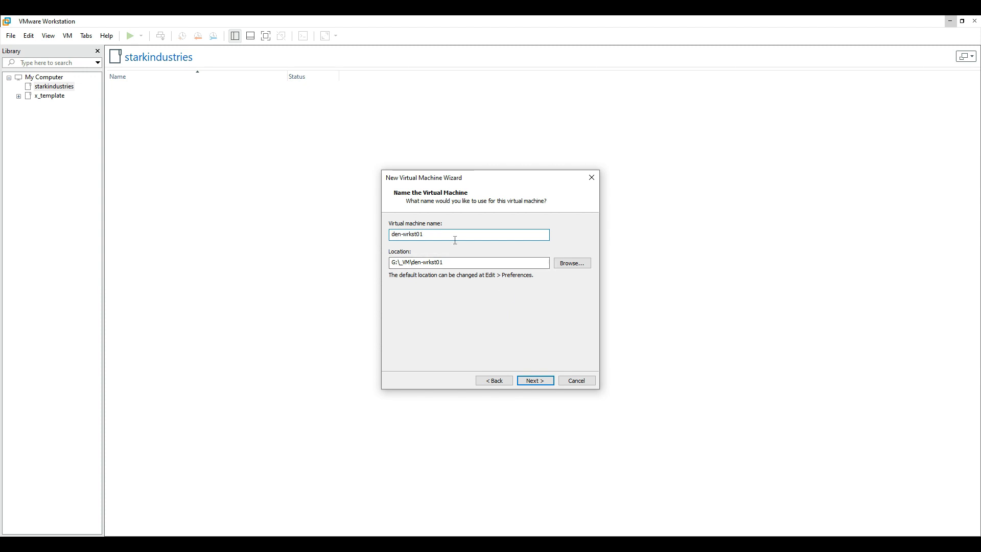
pyautogui.click(462, 266)
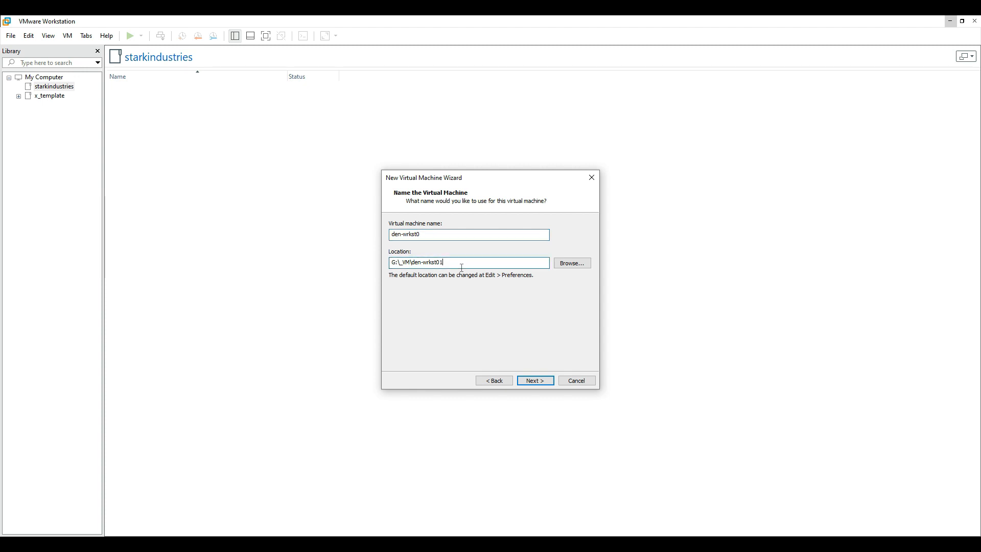
pyautogui.press('BackSpace')
pyautogui.click(534, 382)
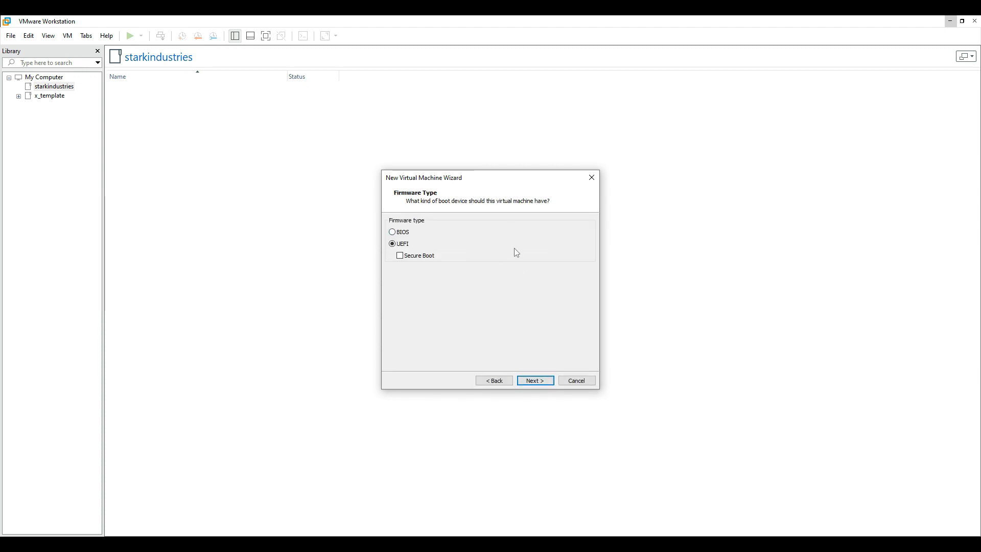
# Step: Accept UEFI firmware without Secure Boot, 2 single-core processors, 2048 MB of memory and NAT networking for the virtual machine
pyautogui.click(536, 381)
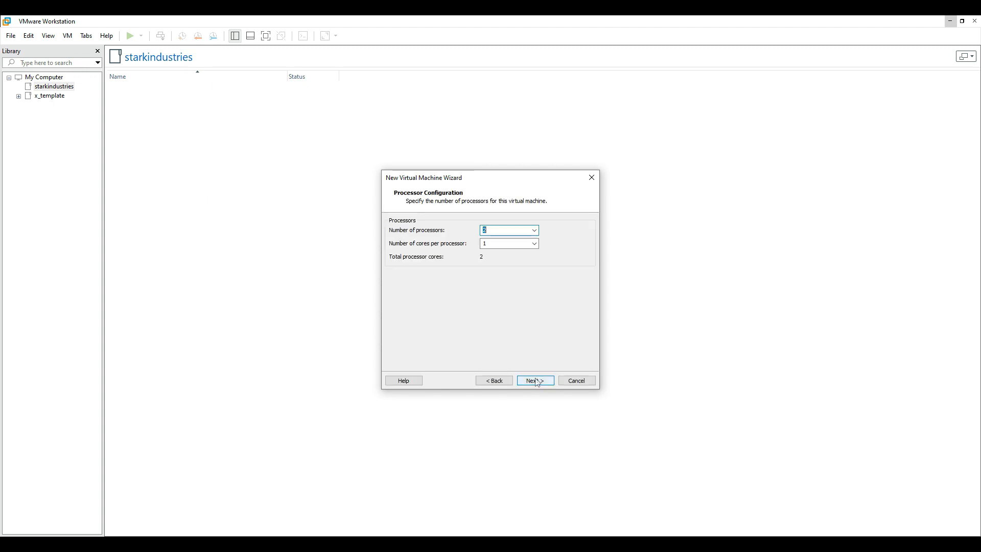
pyautogui.click(536, 382)
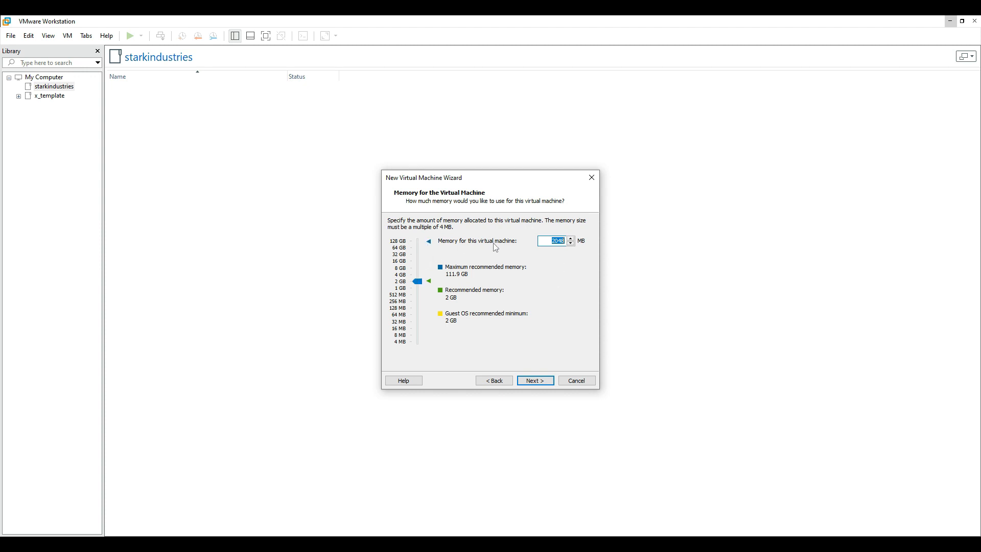
pyautogui.click(536, 384)
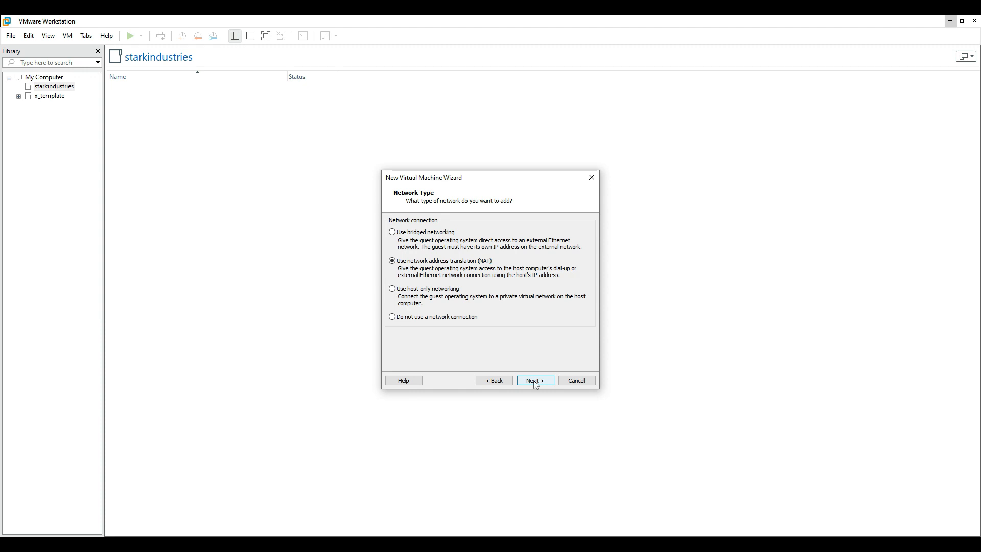
pyautogui.click(536, 383)
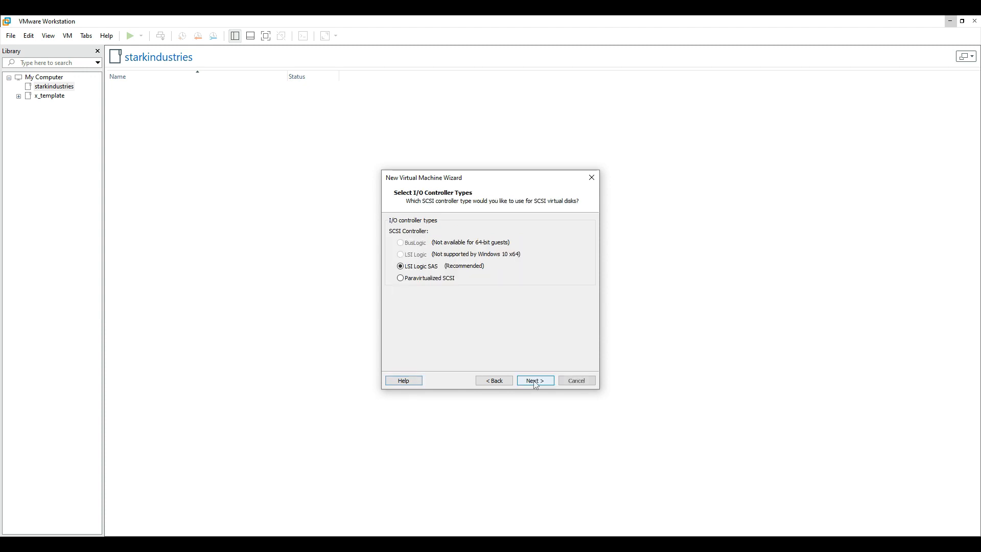
# Step: Configure an LSI Logic SAS controller and a new 100 GB NVMe virtual disk stored as the single file den-wrkst0.vmdk
pyautogui.click(536, 383)
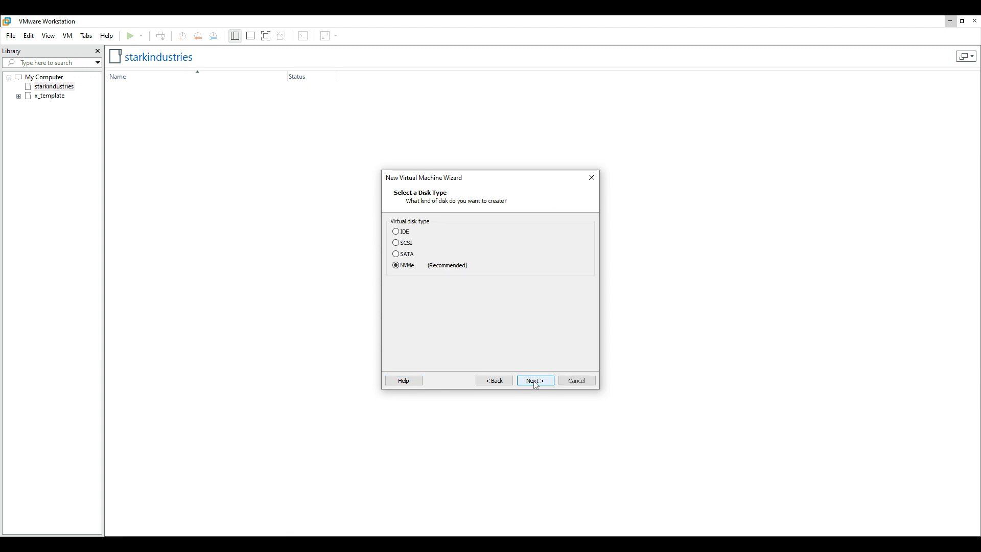
pyautogui.click(536, 383)
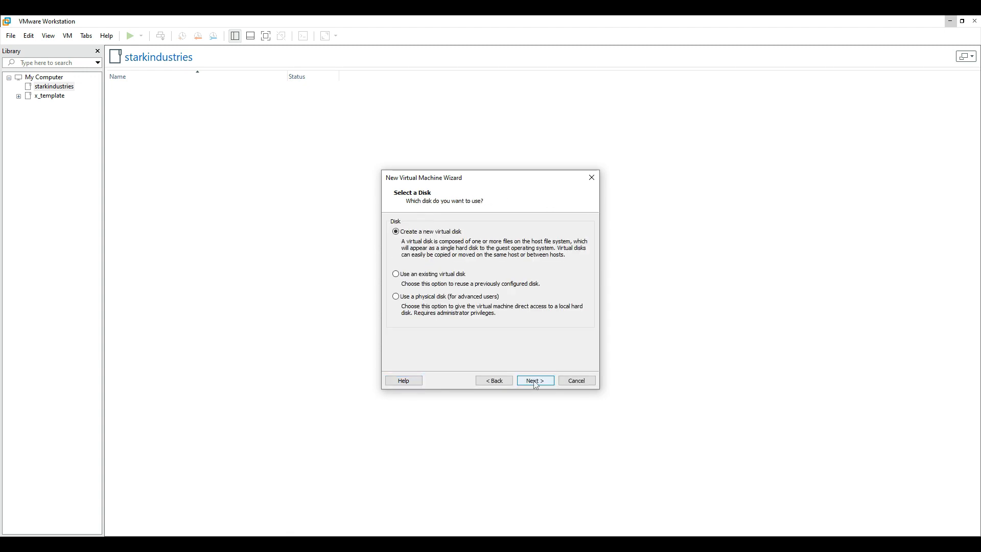
pyautogui.click(536, 382)
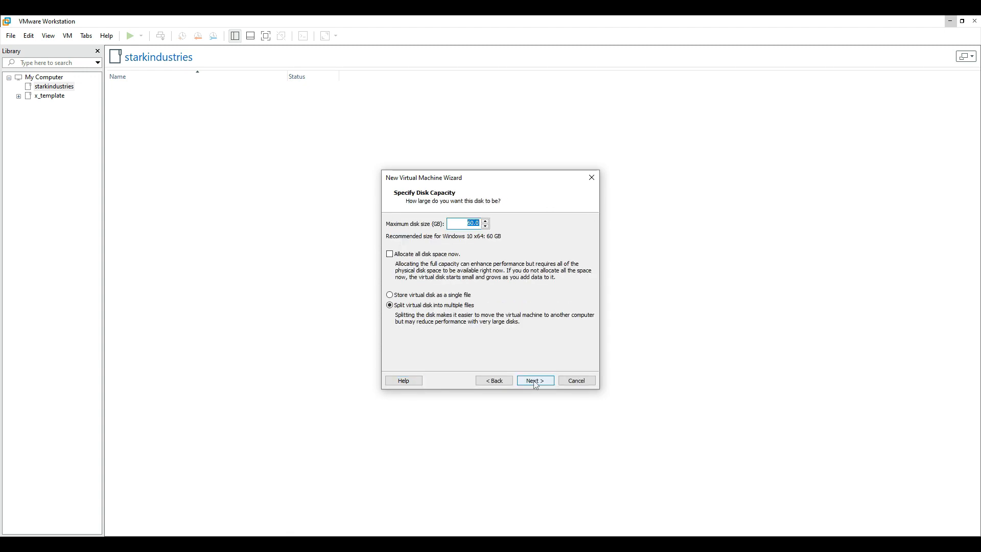
pyautogui.write('1')
pyautogui.click(460, 295)
pyautogui.click(536, 381)
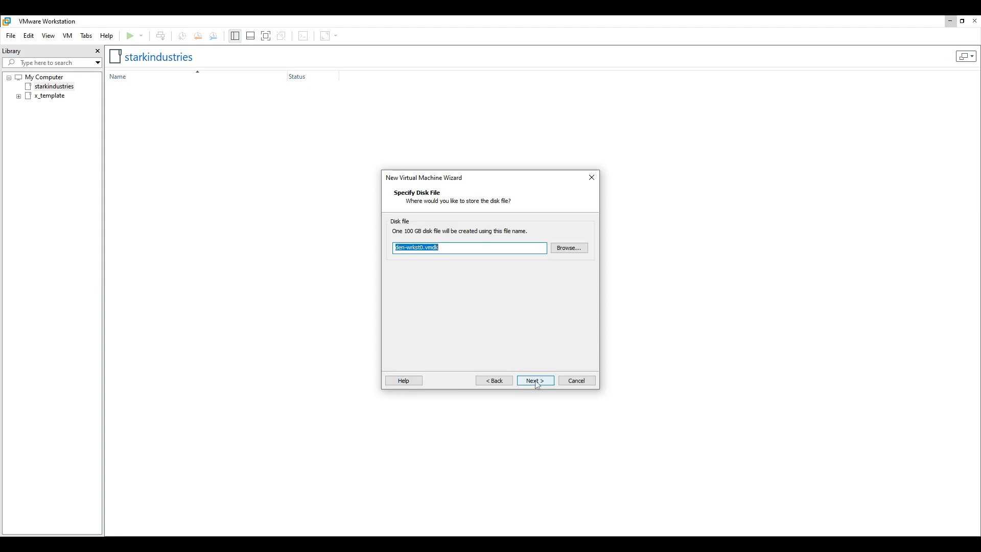
pyautogui.click(535, 380)
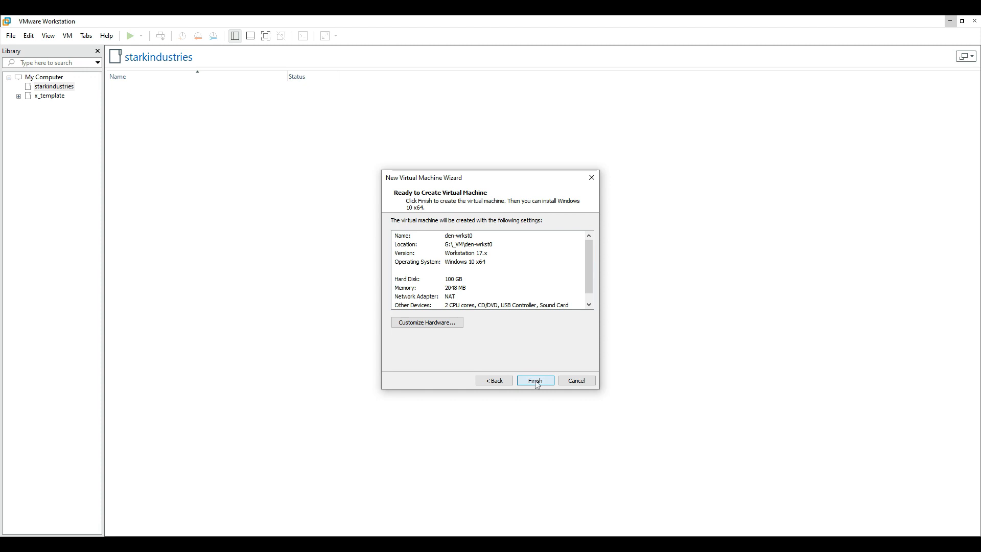
# Step: Finish creating the den-wrkst0 virtual machine and move it into the starkindustries folder
pyautogui.click(536, 381)
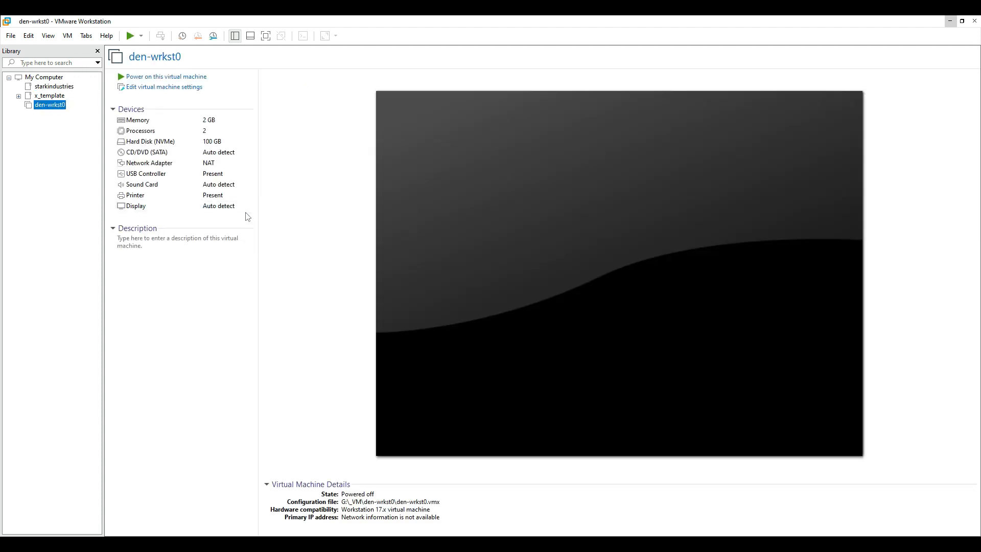
pyautogui.moveTo(62, 108); pyautogui.dragTo(53, 87)
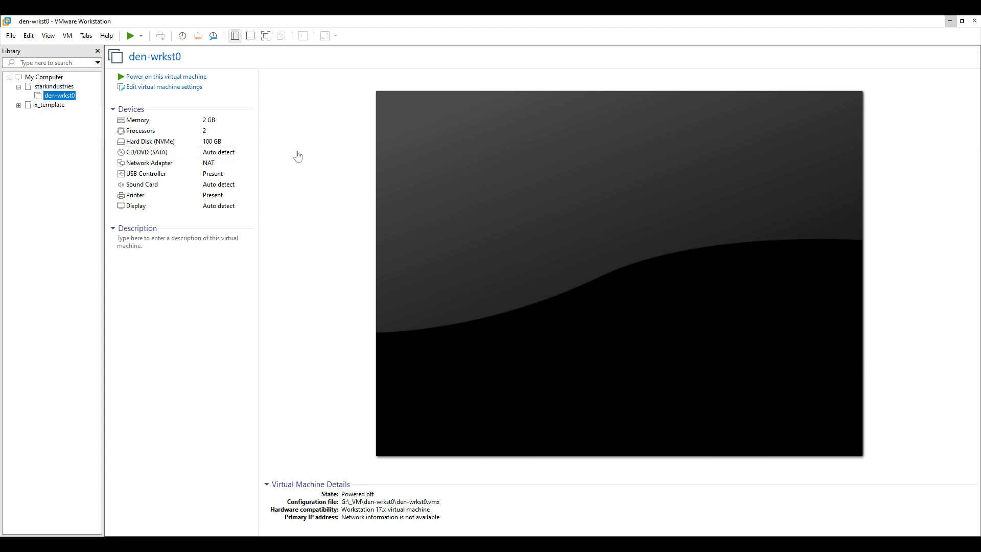
# Step: Set den-wrkst0's CD/DVD (SATA) drive to use an ISO image file and open the file browser for it
pyautogui.click(214, 94)
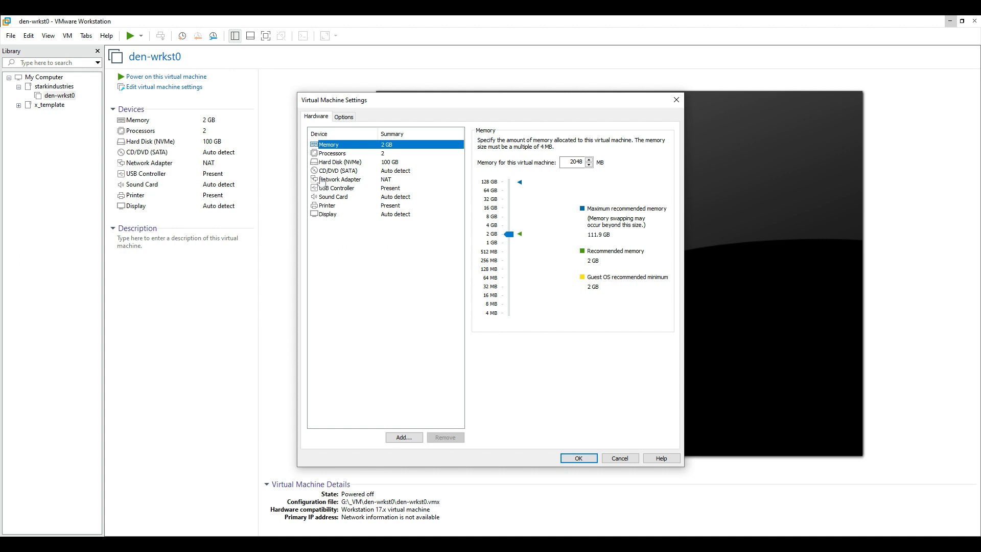
pyautogui.click(332, 171)
pyautogui.click(494, 203)
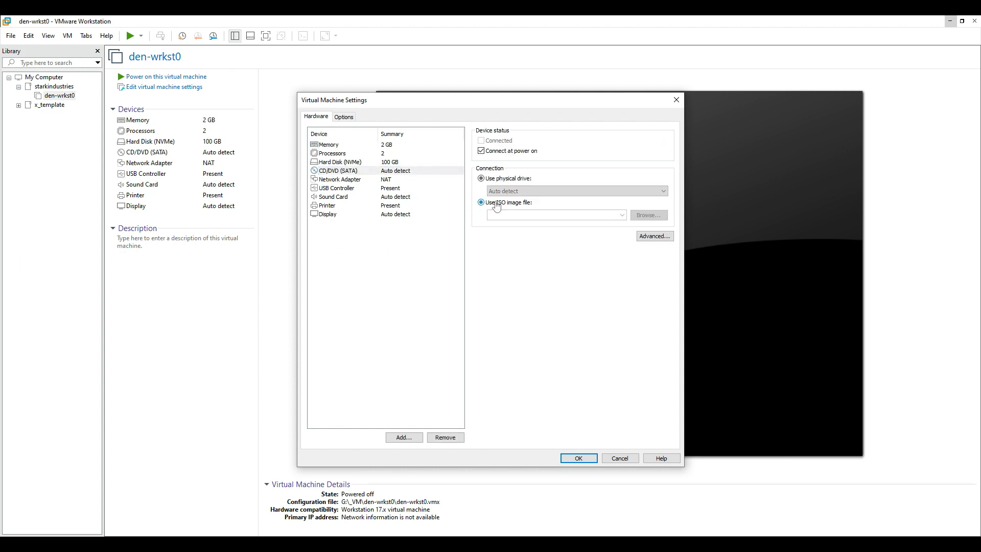
pyautogui.click(648, 216)
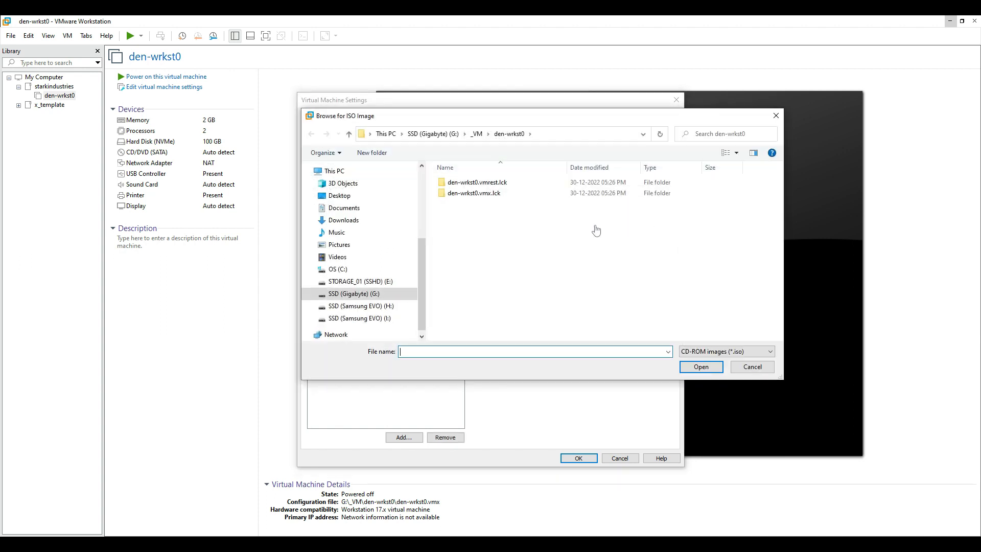
# Step: Attach MSDN_en_windows_10_enterprise_x64_1903.iso from the Windows 10 folder under E:\SOFTWARE\_Microsoft\Operating System\Clients and save the virtual machine settings
pyautogui.click(396, 282)
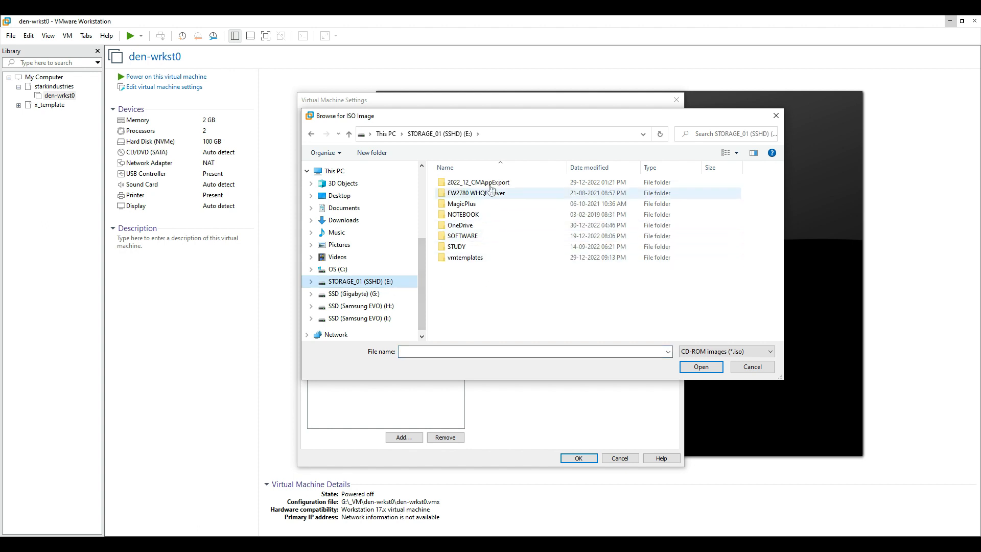
pyautogui.doubleClick(484, 235)
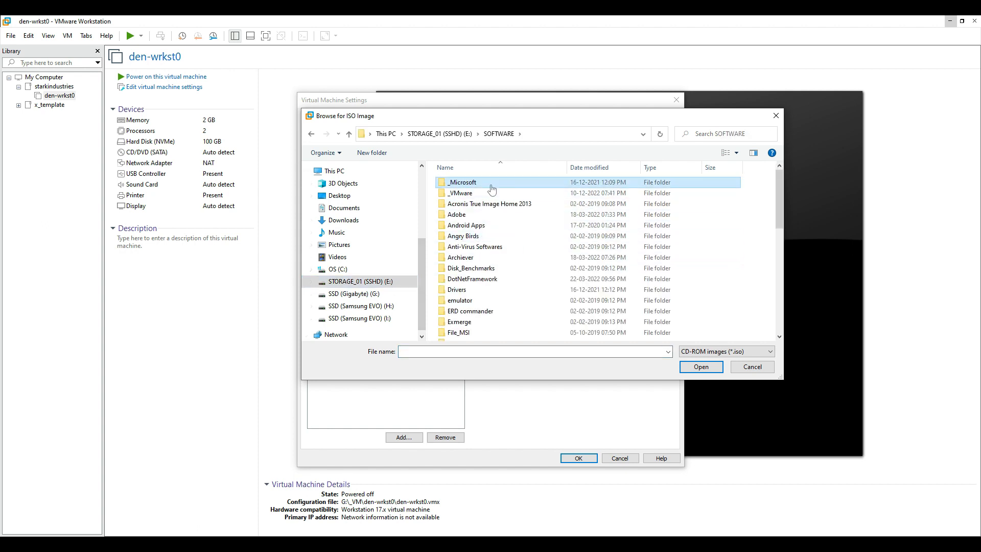
pyautogui.doubleClick(493, 185)
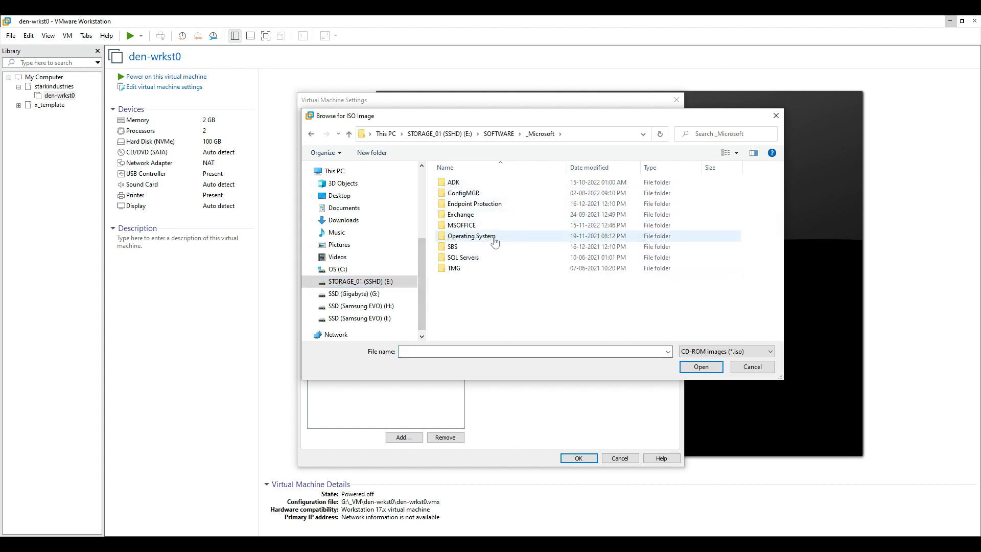
pyautogui.doubleClick(493, 237)
pyautogui.doubleClick(471, 185)
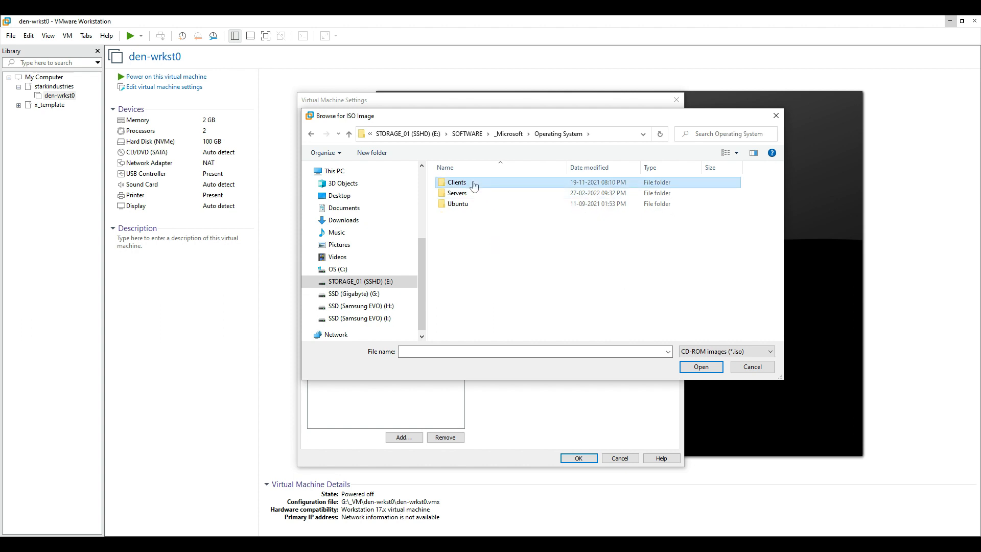
pyautogui.doubleClick(499, 215)
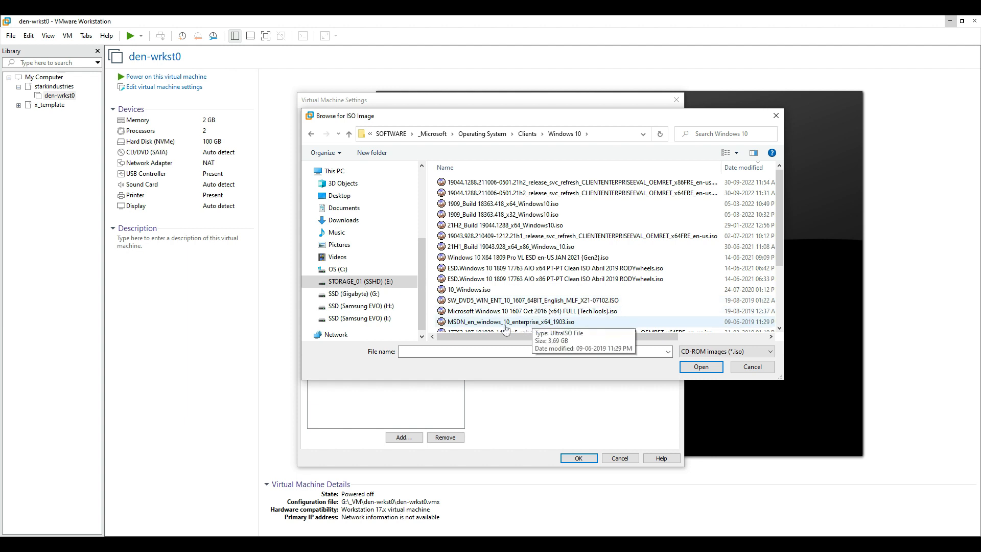
pyautogui.click(502, 322)
pyautogui.click(701, 367)
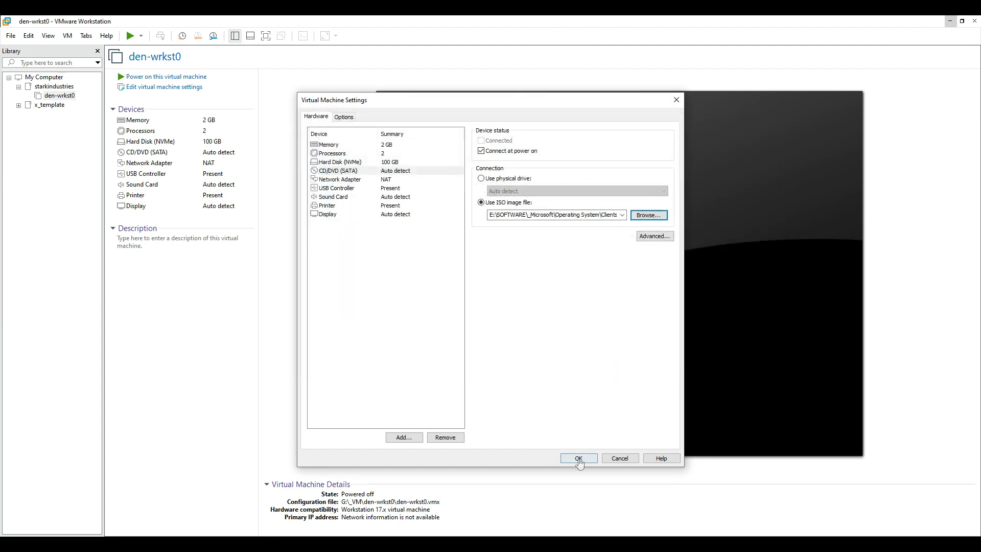
pyautogui.click(579, 459)
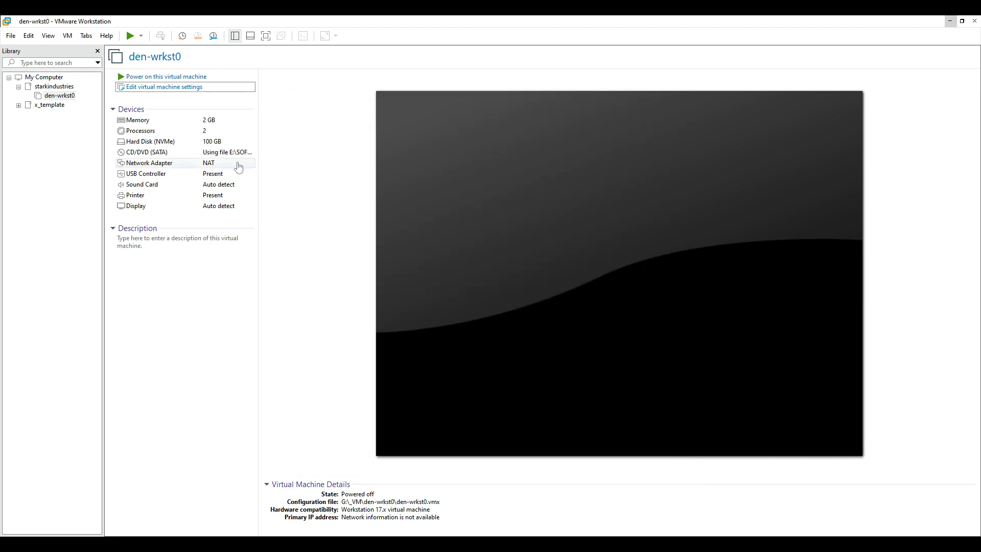
# Step: Power on den-wrkst0, boot from the ISO and start the Windows installation with English (United States) and the US keyboard
pyautogui.click(229, 79)
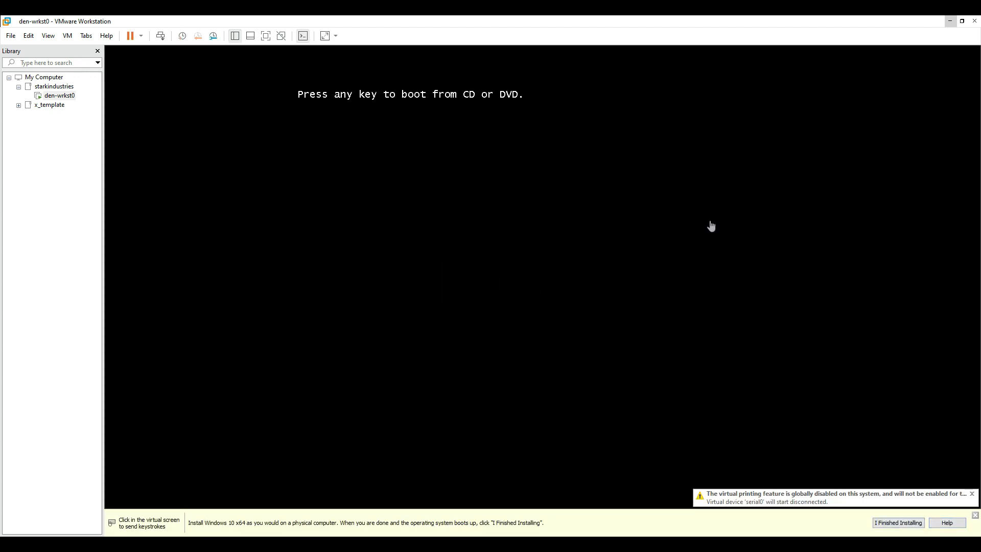
pyautogui.click(975, 515)
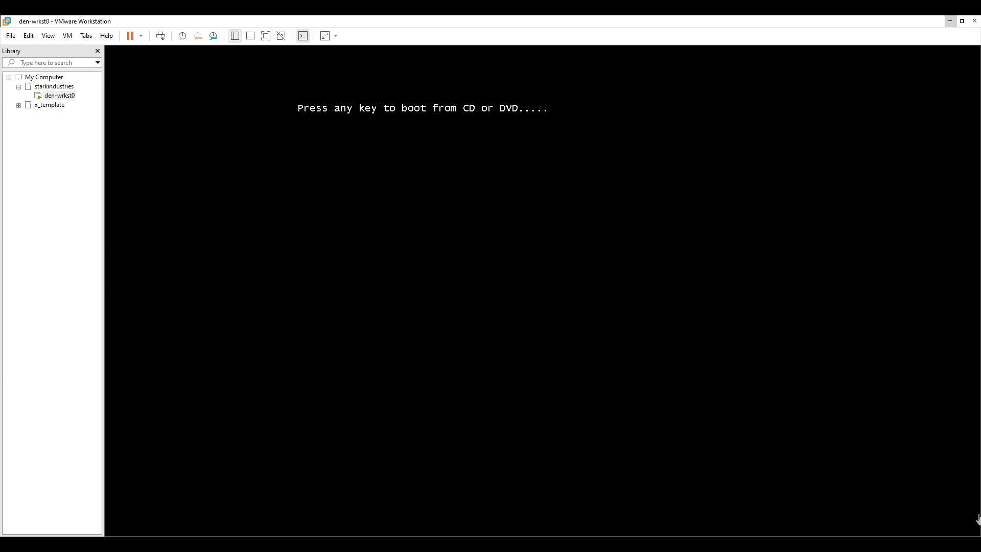
pyautogui.press('Return')
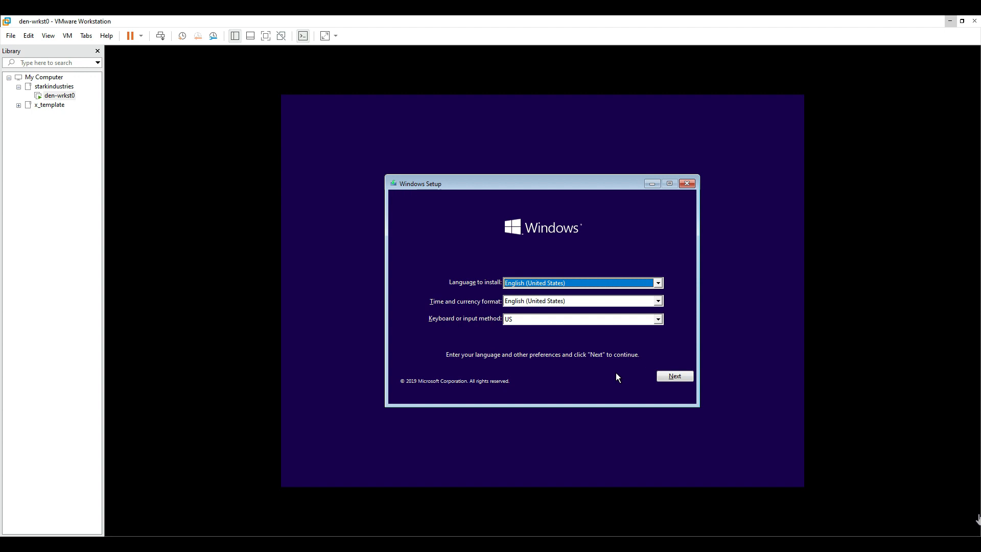
pyautogui.click(659, 378)
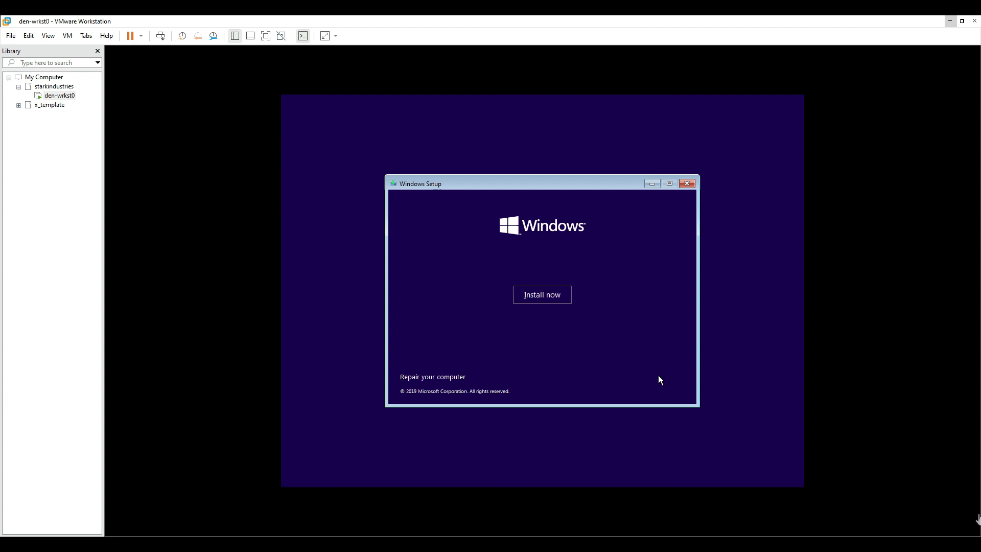
pyautogui.click(552, 299)
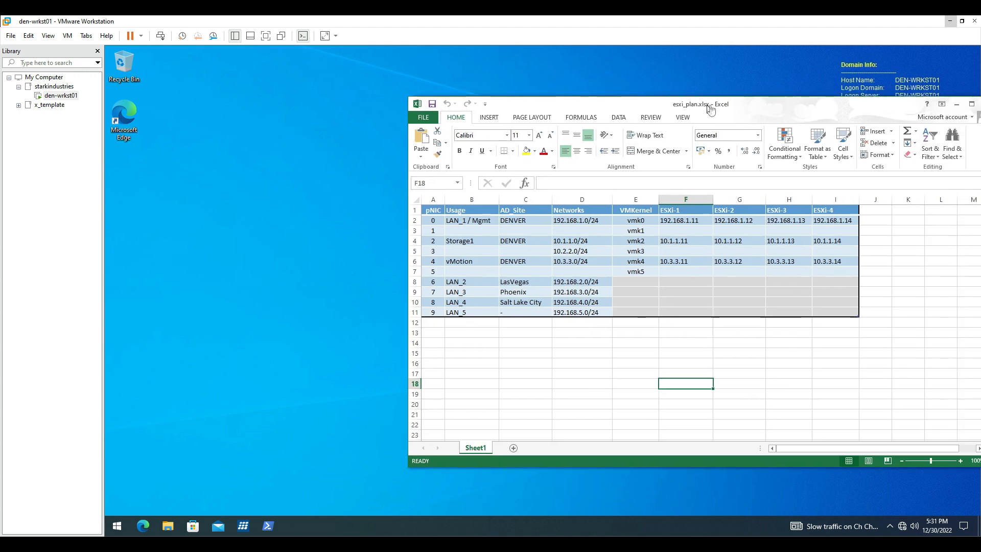
# Step: Review the network plan in esxi_plan.xlsx, selecting the pNIC numbers 0 to 9
pyautogui.moveTo(710, 106); pyautogui.dragTo(809, 113)
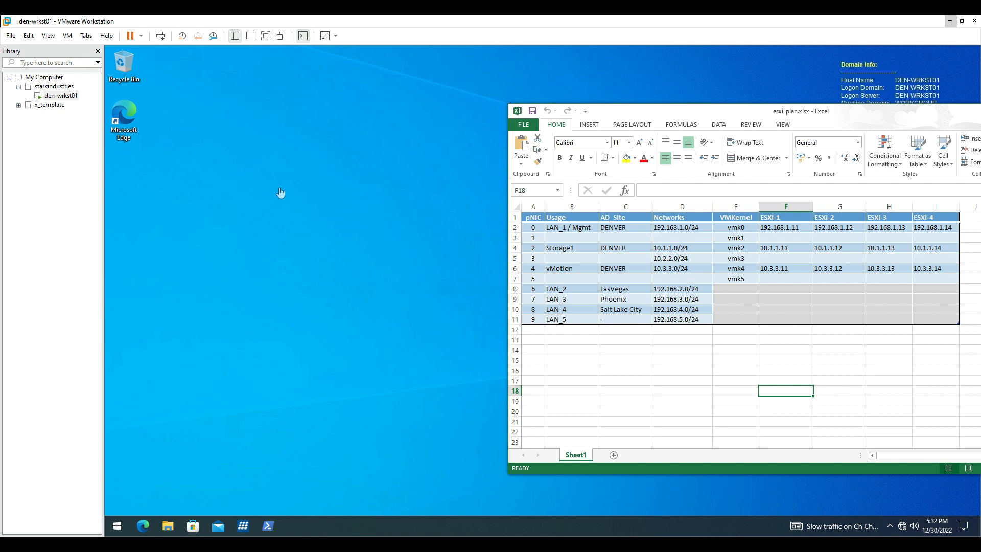
pyautogui.click(534, 231)
pyautogui.moveTo(534, 231); pyautogui.dragTo(537, 324)
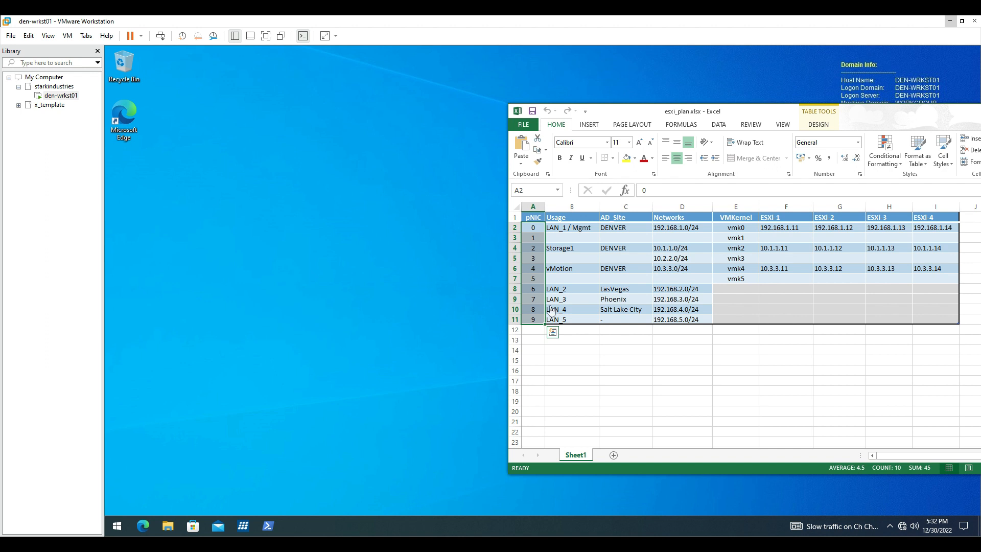
# Step: Set den-wrkst01's network adapter to use a LAN segment and open the global LAN segments list
pyautogui.click(60, 96)
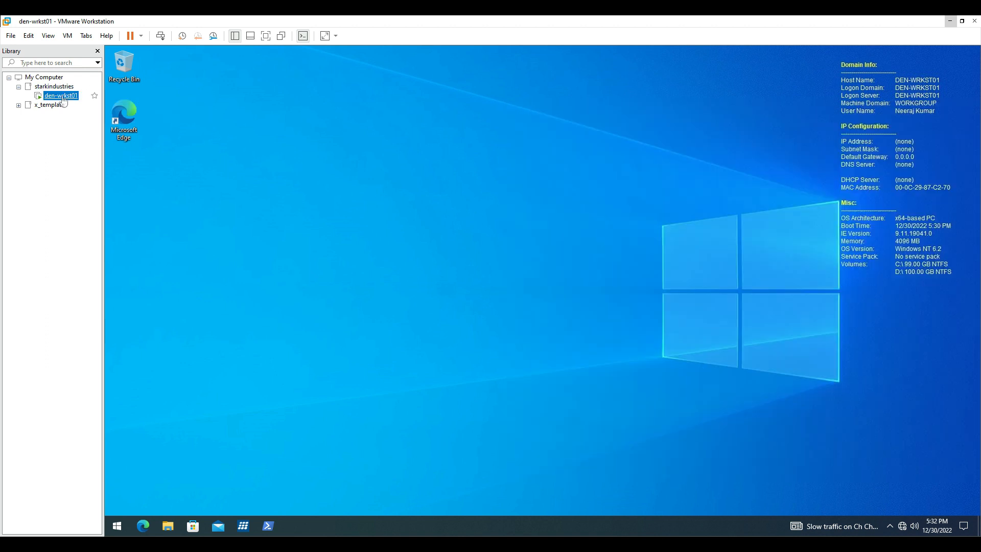
pyautogui.rightClick(61, 96)
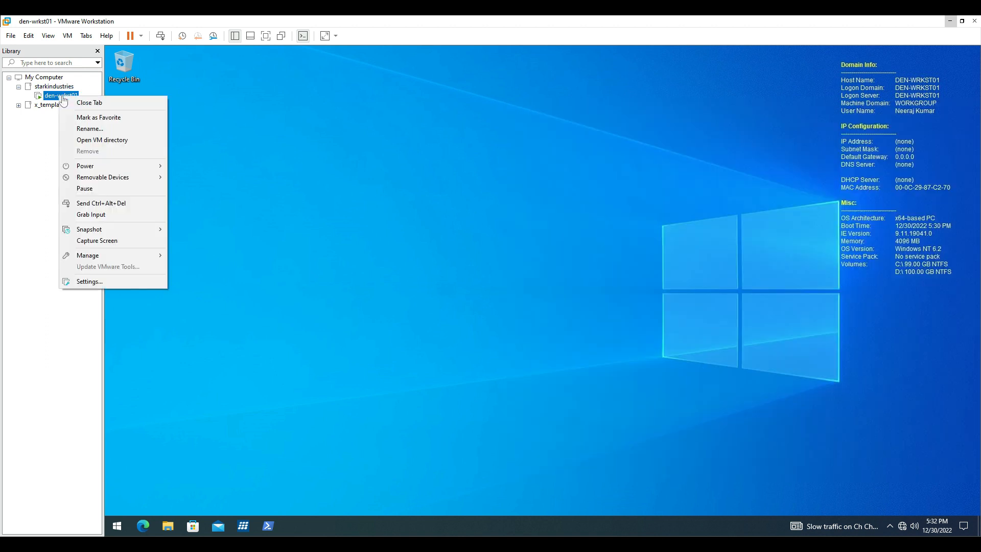
pyautogui.click(106, 283)
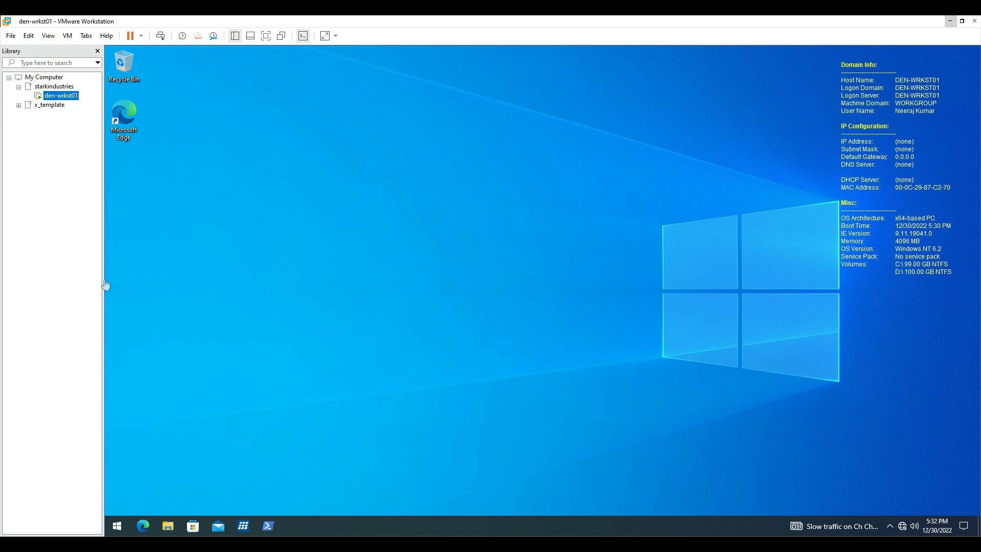
pyautogui.click(411, 180)
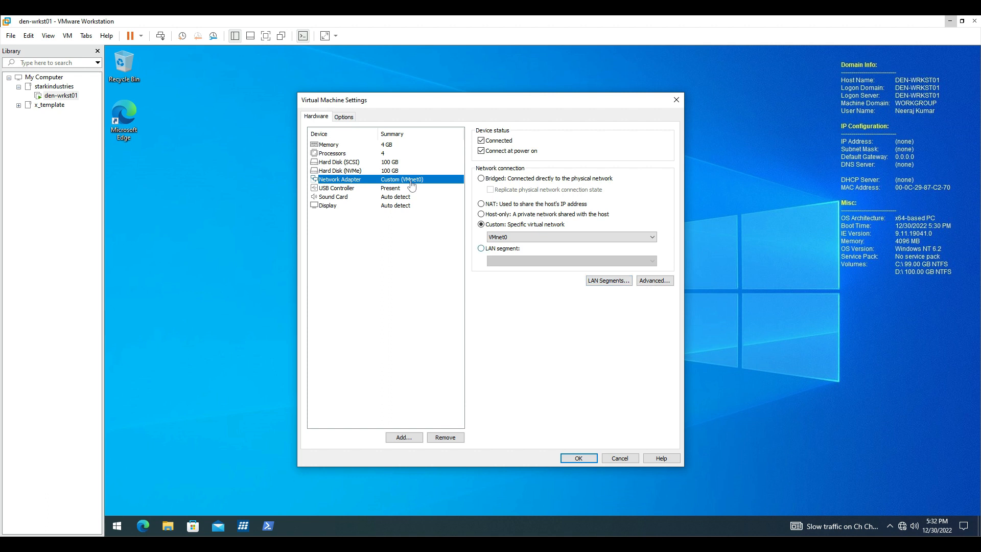
pyautogui.click(513, 250)
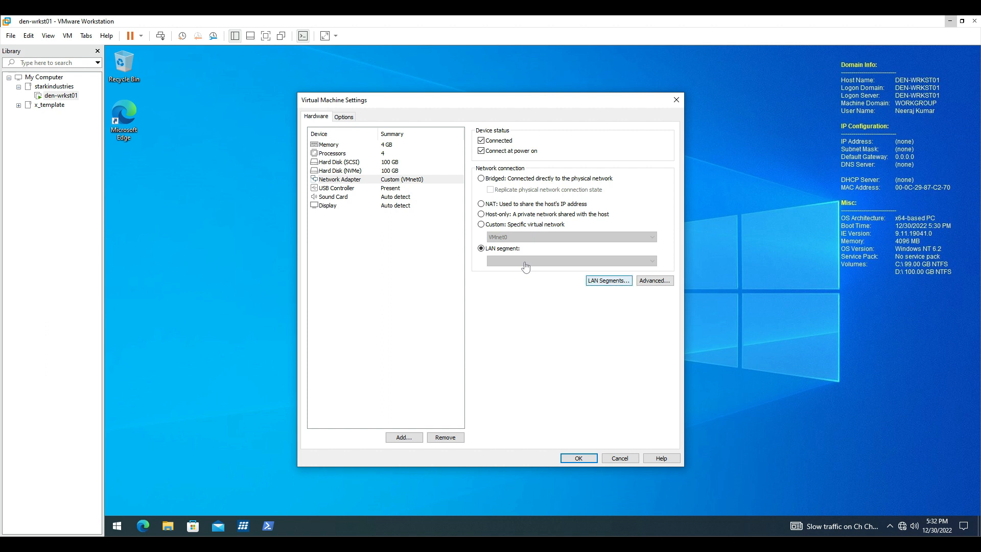
pyautogui.click(603, 282)
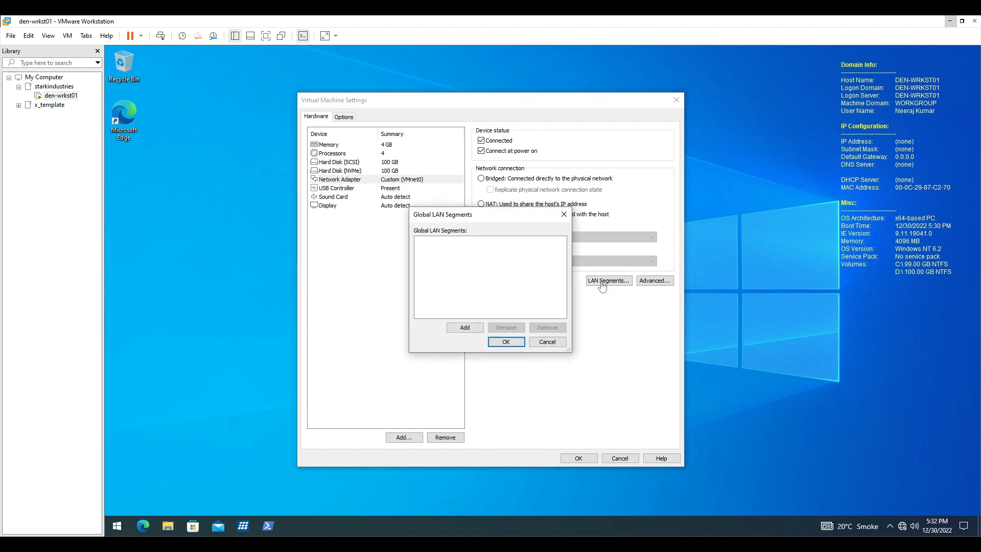
# Step: Add a global LAN segment, consult the LAN_1 / Mgmt row in esxi_plan.xlsx, and name the segment 0
pyautogui.click(461, 330)
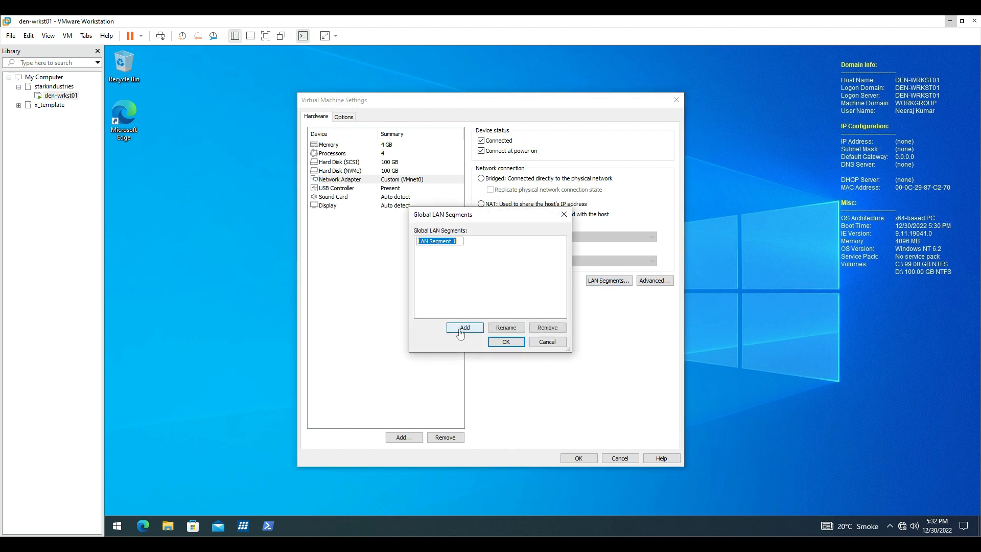
pyautogui.hotkey('alt', 'Tab')
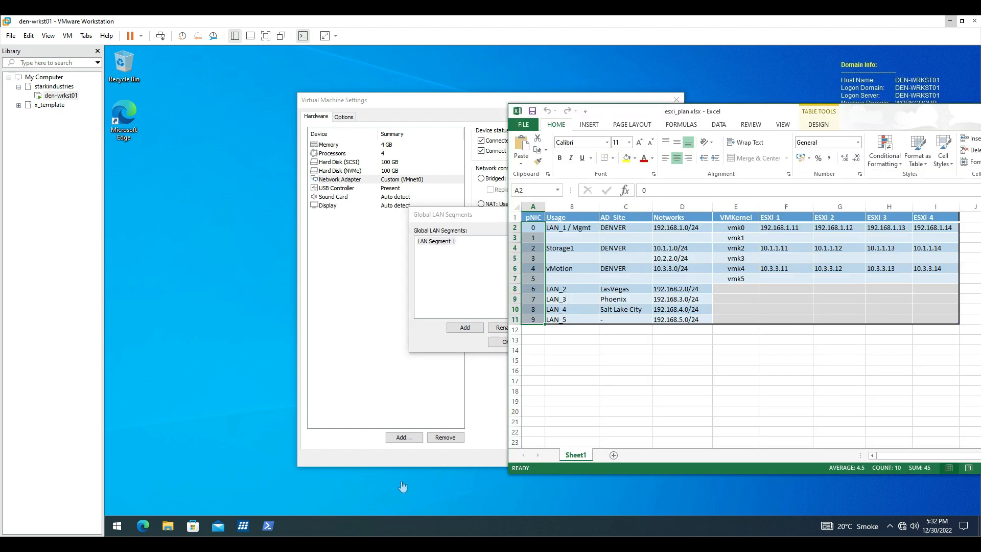
pyautogui.moveTo(667, 113); pyautogui.dragTo(788, 99)
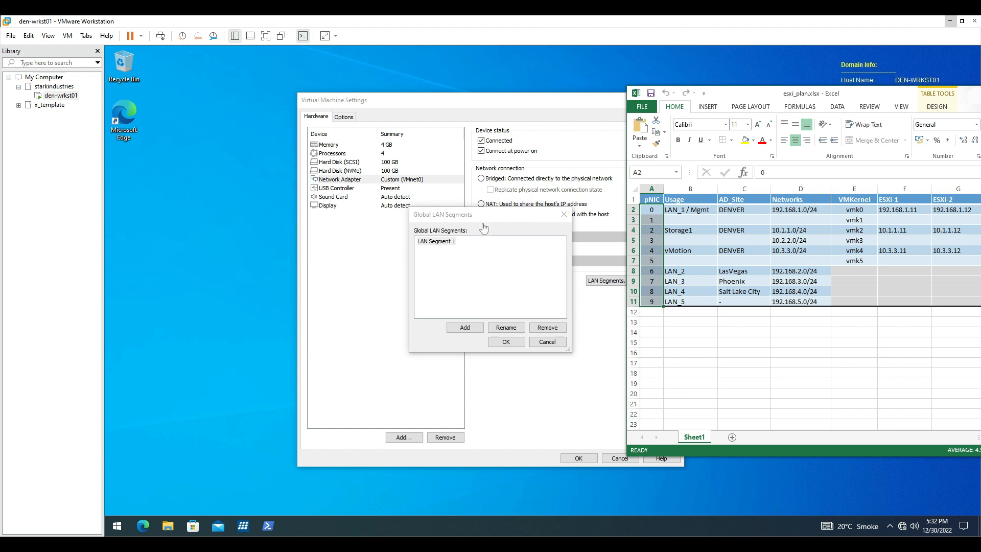
pyautogui.click(695, 211)
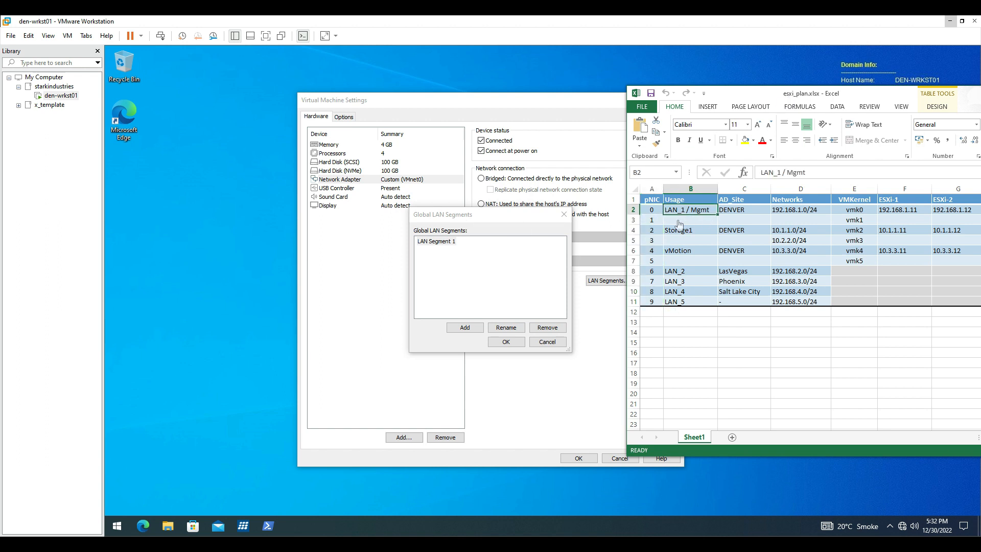
pyautogui.click(452, 245)
pyautogui.click(452, 244)
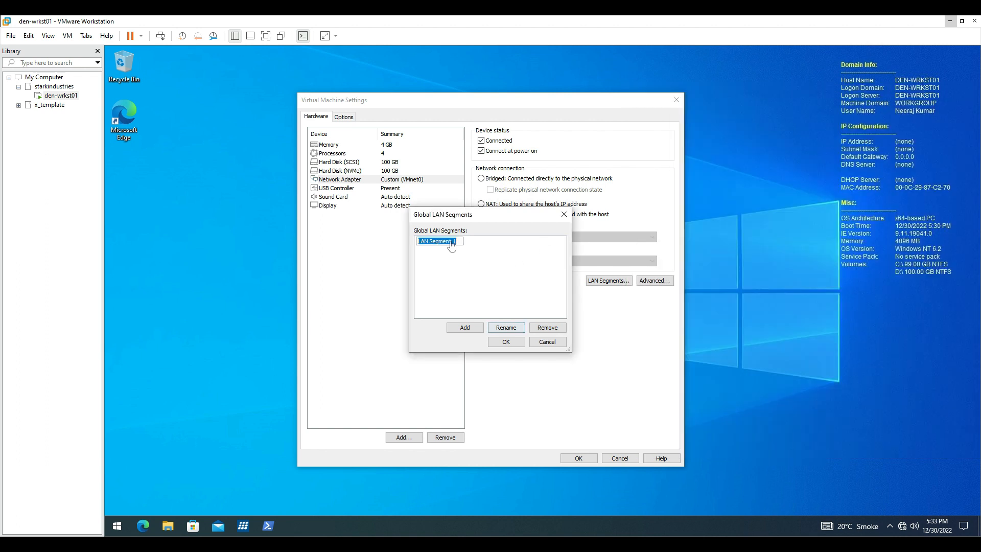
pyautogui.write('0')
pyautogui.press('Return')
# Step: Check the plan again and rename the first LAN segment to 0_Mgmt_192.168.1.x
pyautogui.hotkey('alt', 'Tab')
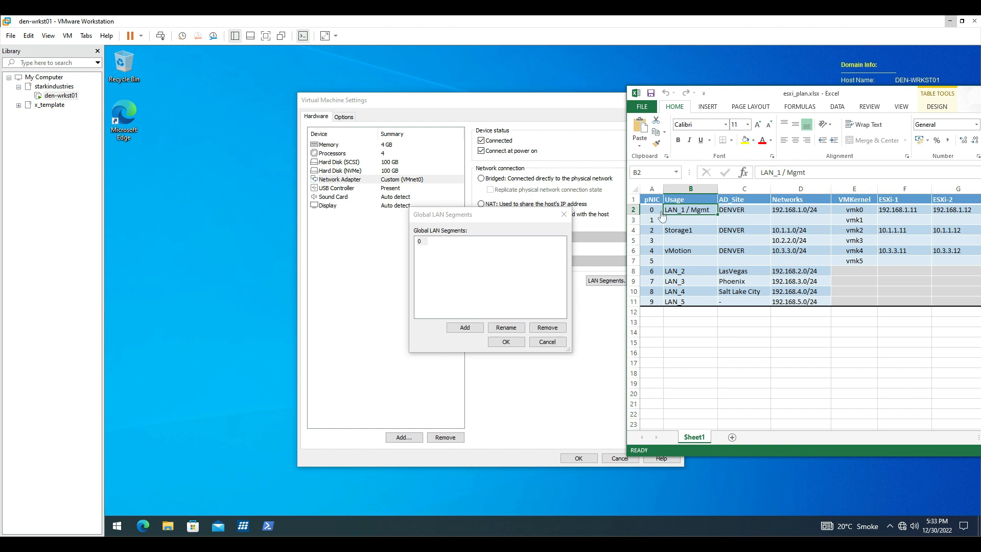
pyautogui.click(426, 244)
pyautogui.click(506, 327)
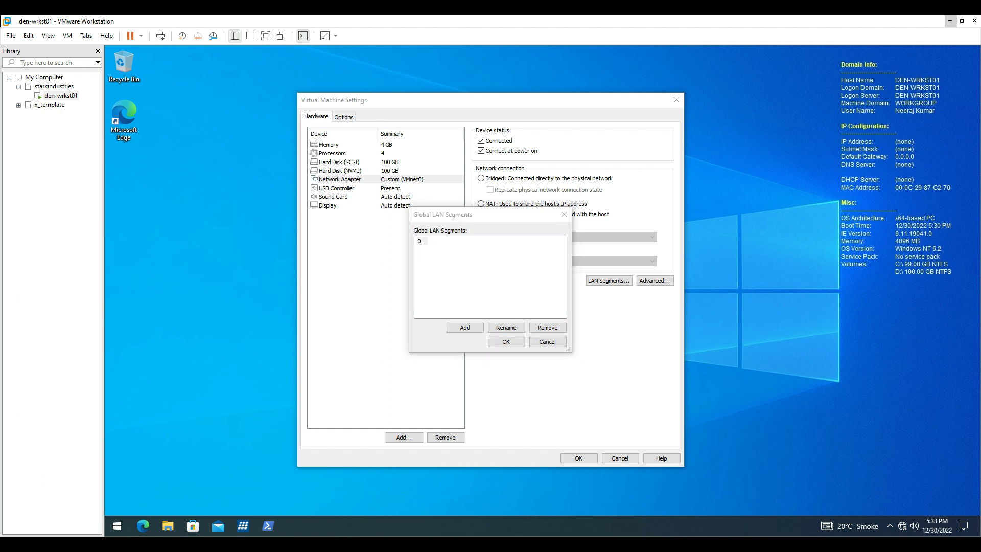
pyautogui.click(505, 327)
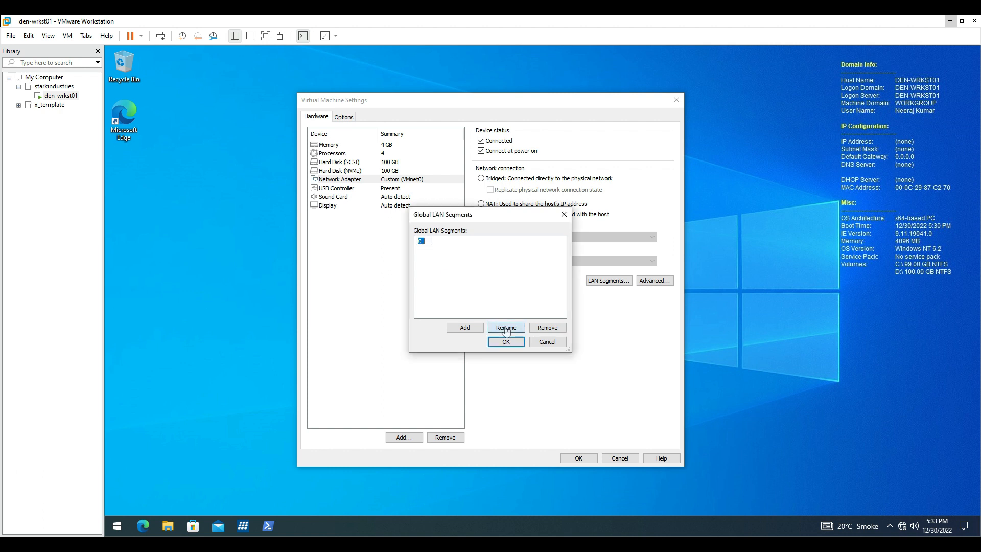
pyautogui.press('Right')
pyautogui.write('Mgmt_192.168.1.x')
pyautogui.press('Return')
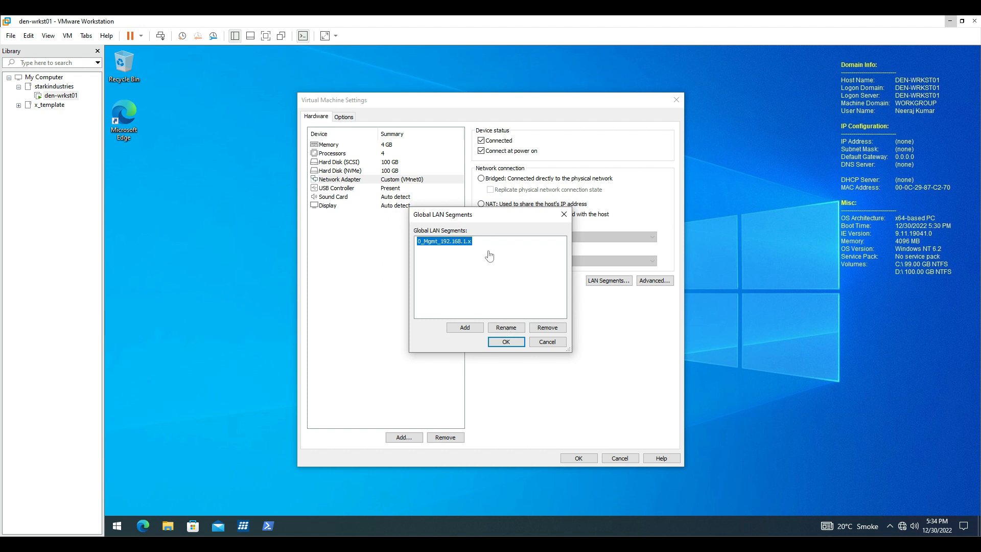
# Step: Consult the plan in esxi_plan.xlsx and add a global LAN segment named 1_Strg_10.1.1.x
pyautogui.hotkey('alt', 'Tab')
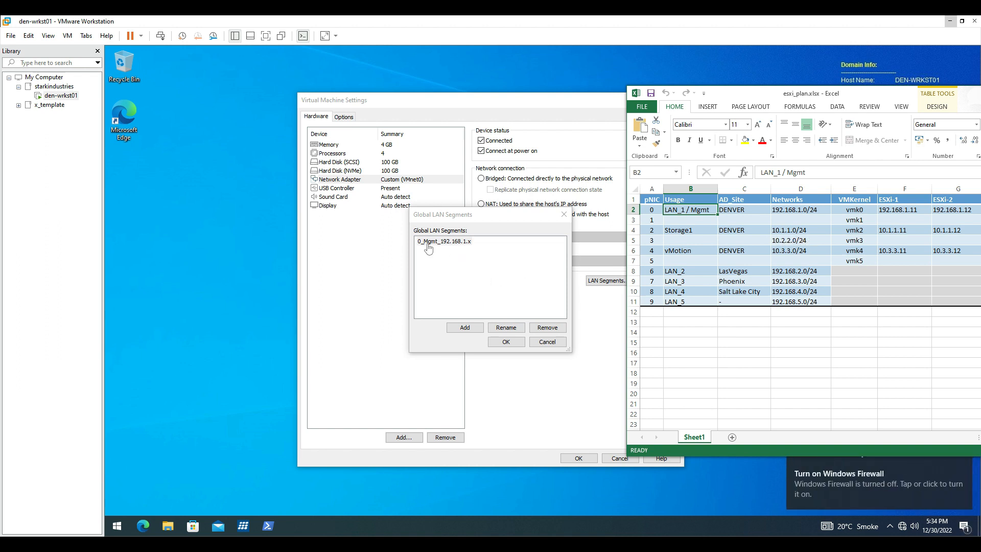
pyautogui.click(468, 330)
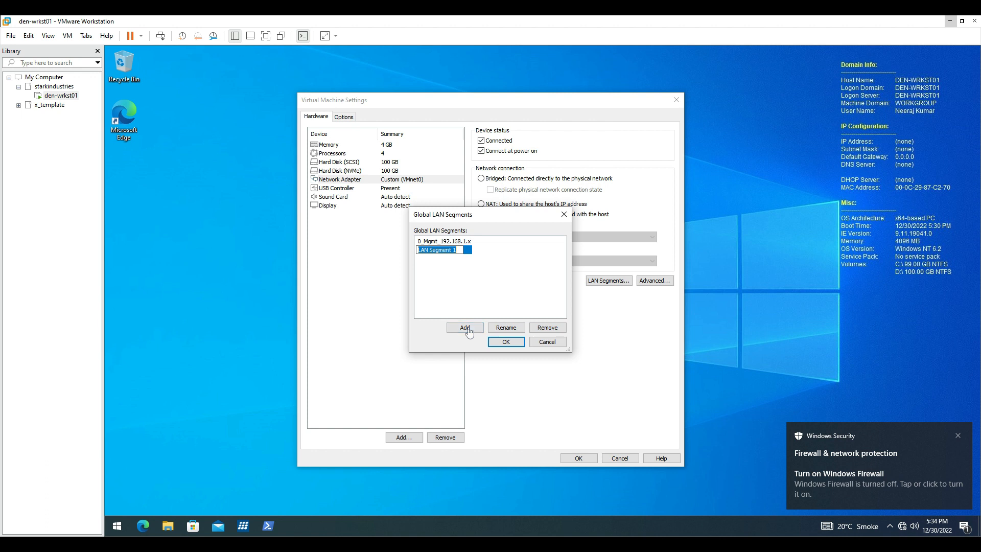
pyautogui.write('1_Strg')
pyautogui.write('_10.1.1')
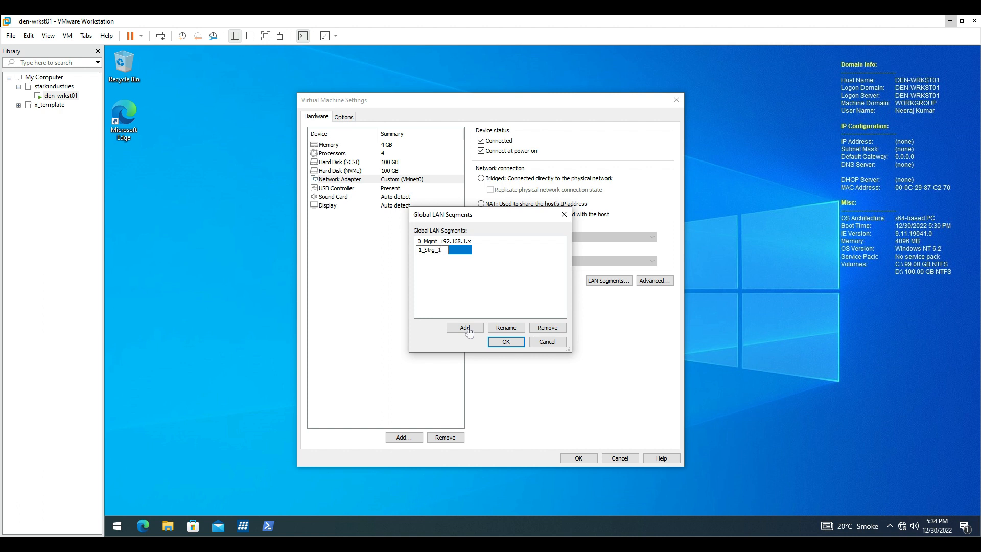
pyautogui.write('.x')
pyautogui.press('Return')
# Step: Add a third global LAN segment named 2_vMTN_ and look up the vMotion network in esxi_plan.xlsx
pyautogui.click(464, 328)
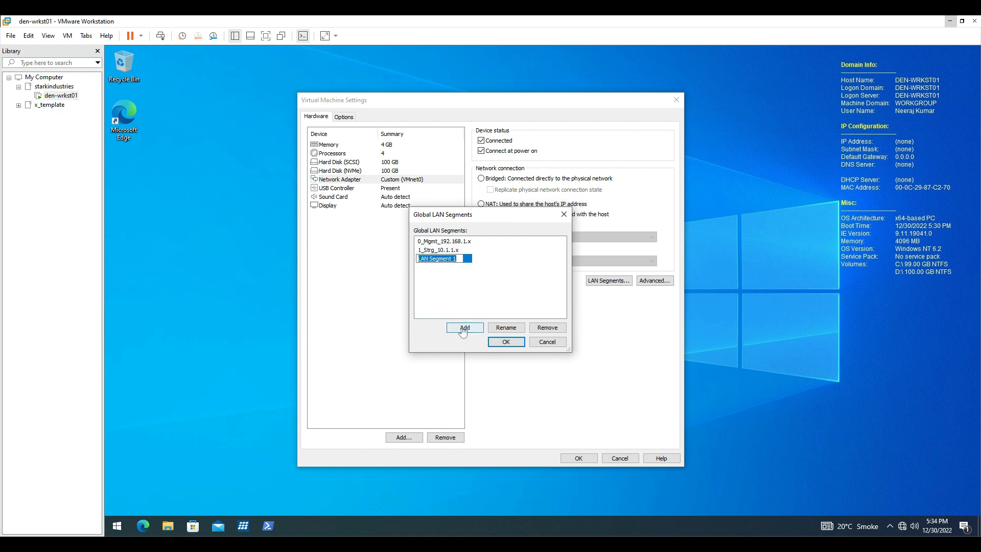
pyautogui.write('2_vMTN_')
pyautogui.hotkey('alt', 'Tab')
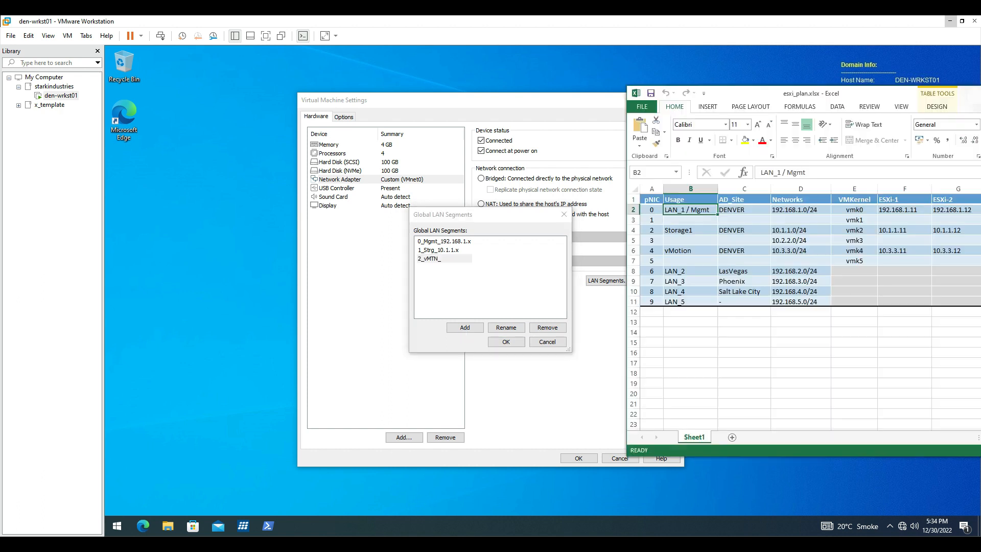
pyautogui.click(806, 256)
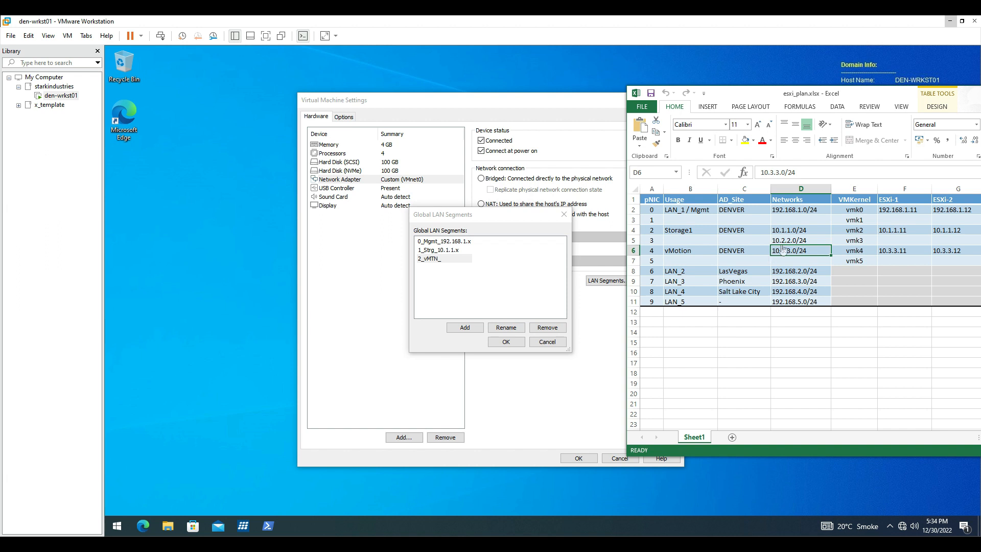
# Step: Rename the third global LAN segment to 2_Strg_10.2.2.x
pyautogui.click(442, 260)
pyautogui.click(444, 260)
pyautogui.press('BackSpace')
pyautogui.press('BackSpace')
pyautogui.press('BackSpace')
pyautogui.press('BackSpace')
pyautogui.press('BackSpace')
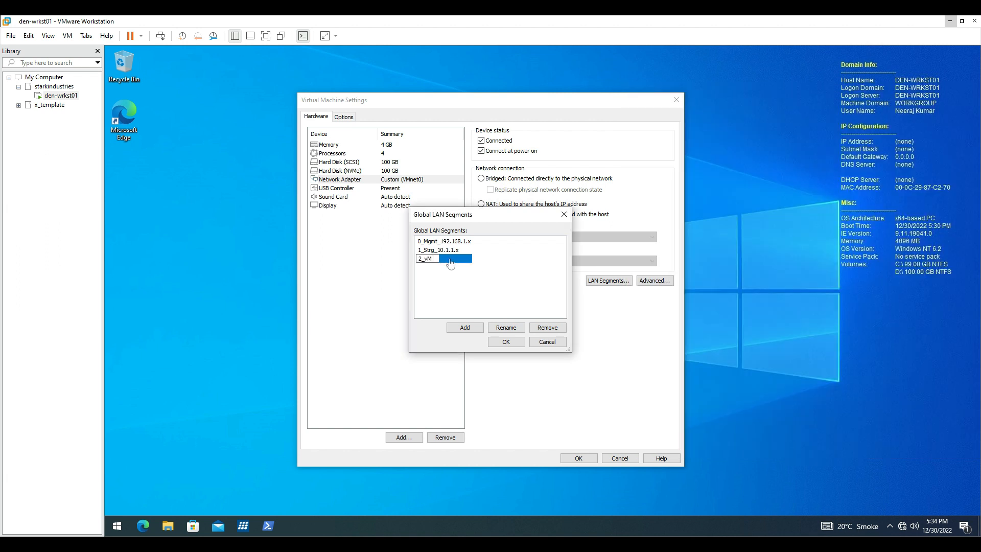
pyautogui.write('Strg_10.2.2.x')
pyautogui.press('Return')
# Step: Add a global LAN segment, check the vMotion network in esxi_plan.xlsx, and name the segment 3_vMTN_10.3.3.x
pyautogui.click(467, 327)
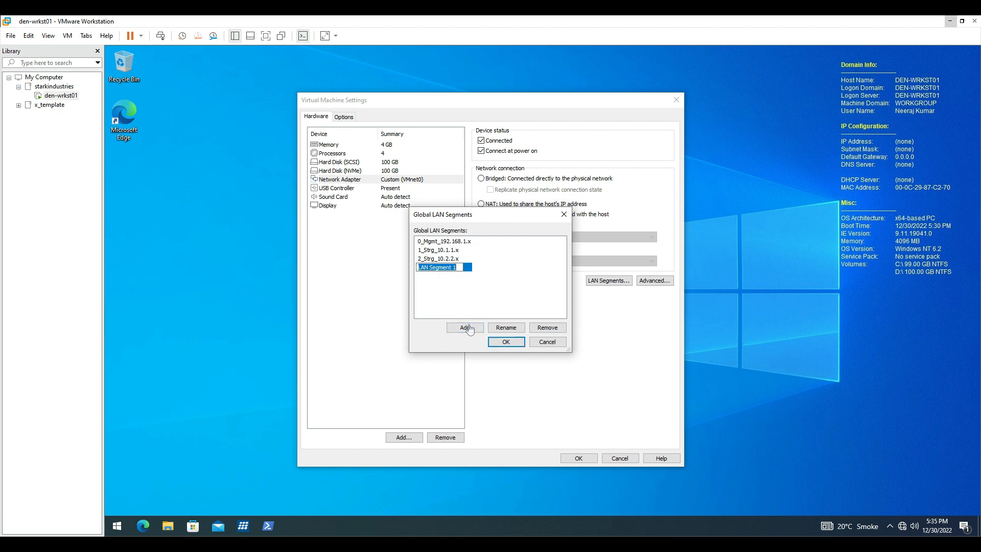
pyautogui.write('3_vMTN_')
pyautogui.hotkey('alt', 'Tab')
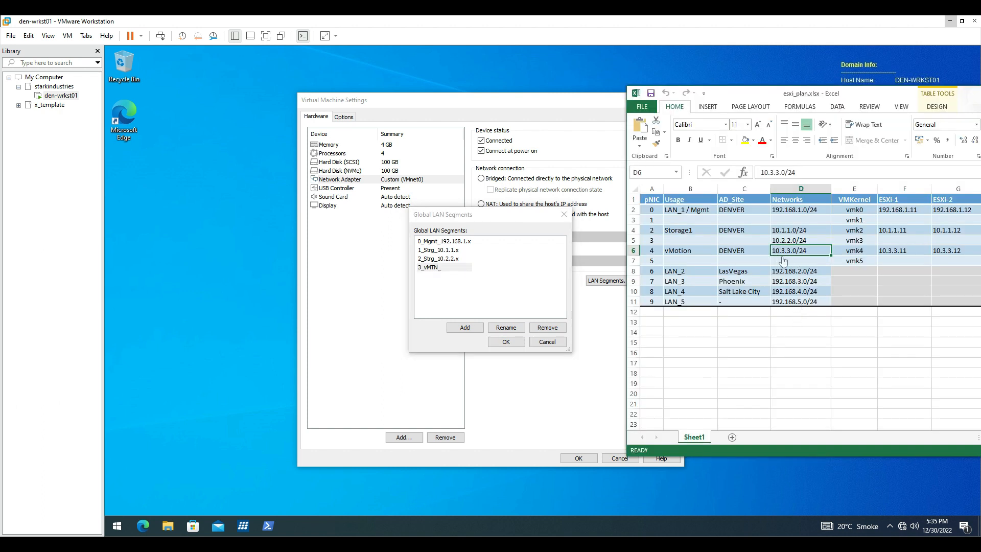
pyautogui.click(466, 272)
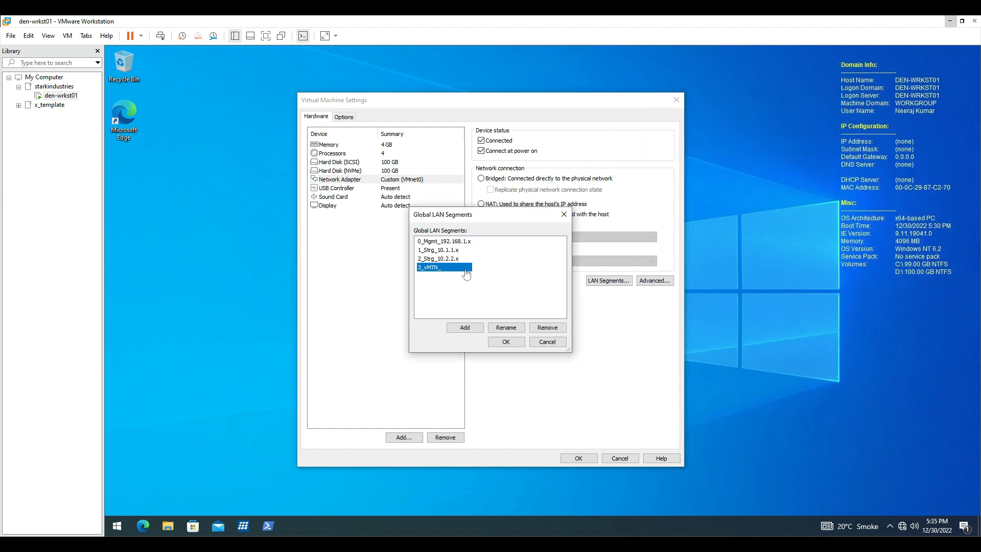
pyautogui.click(448, 268)
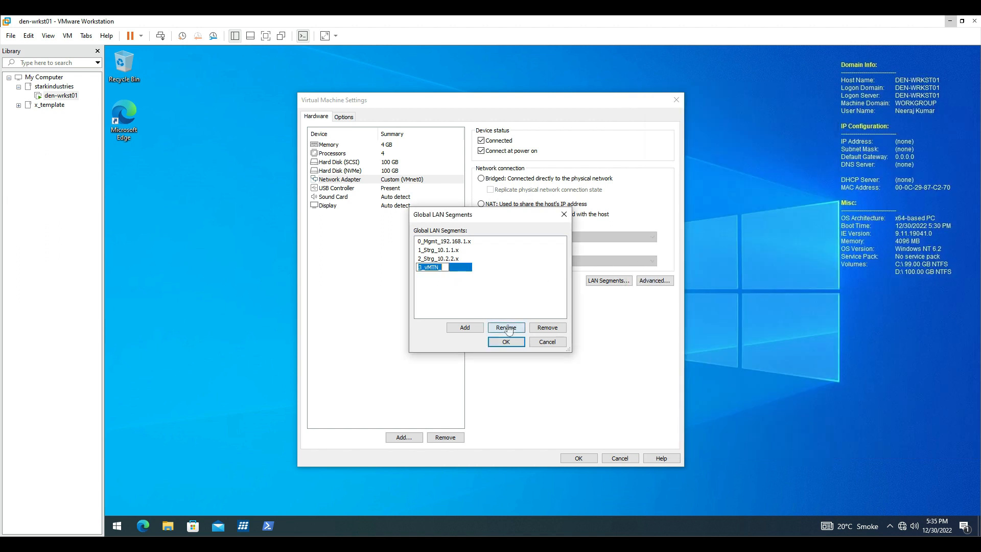
pyautogui.press('End')
pyautogui.write('10.3.3.x')
pyautogui.click(511, 346)
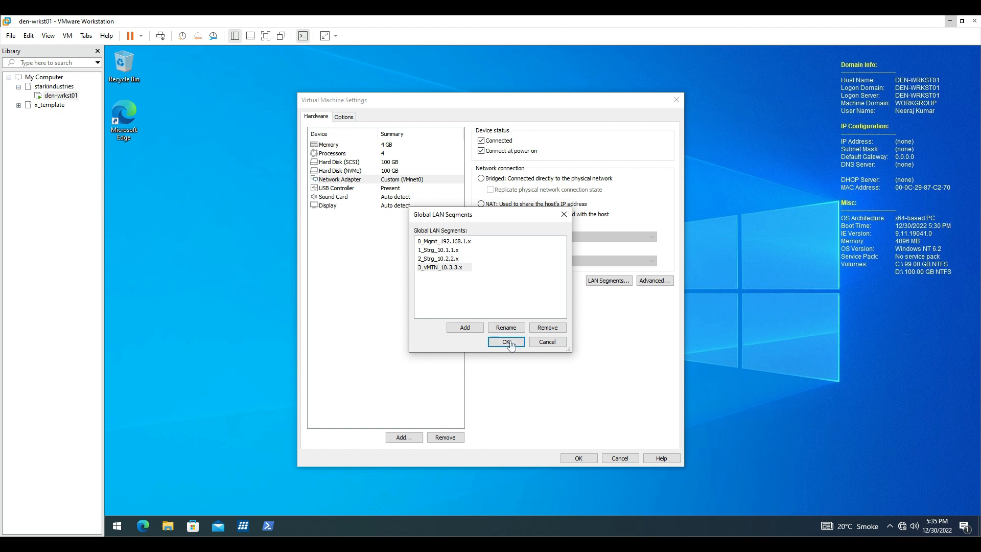
# Step: Save the global LAN segments after a last look at the plan and connect den-wrkst01's network adapter to 0_Mgmt_192.168.1.x
pyautogui.hotkey('alt', 'Tab')
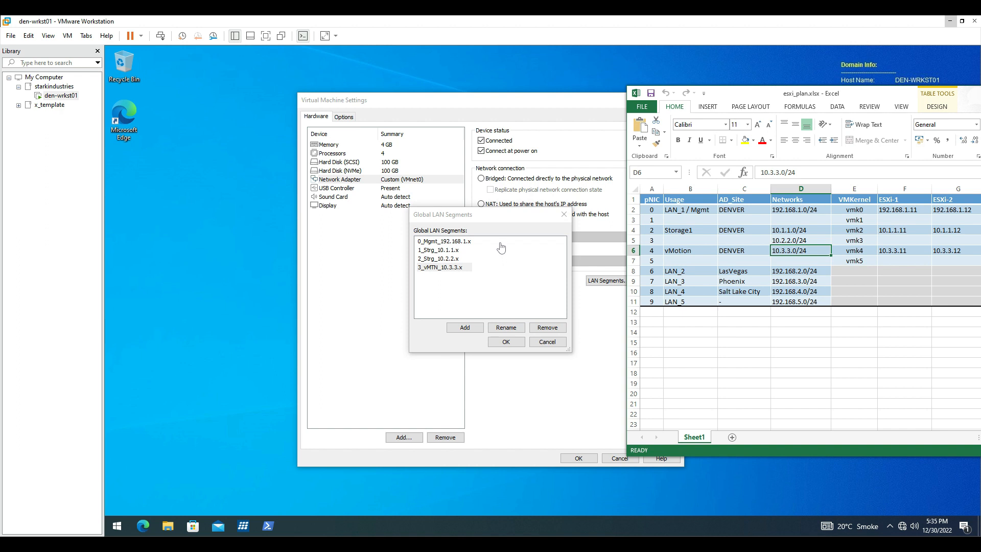
pyautogui.click(497, 223)
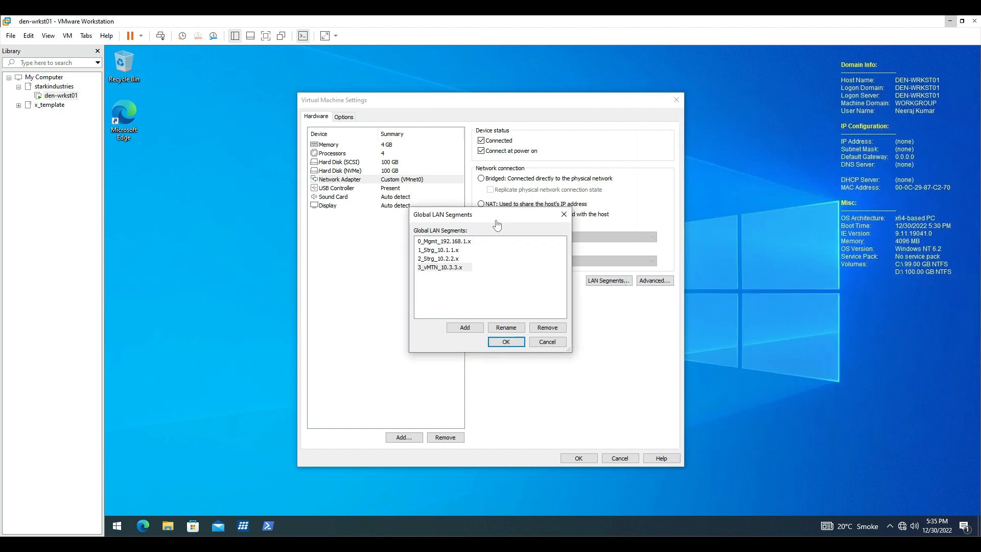
pyautogui.click(506, 342)
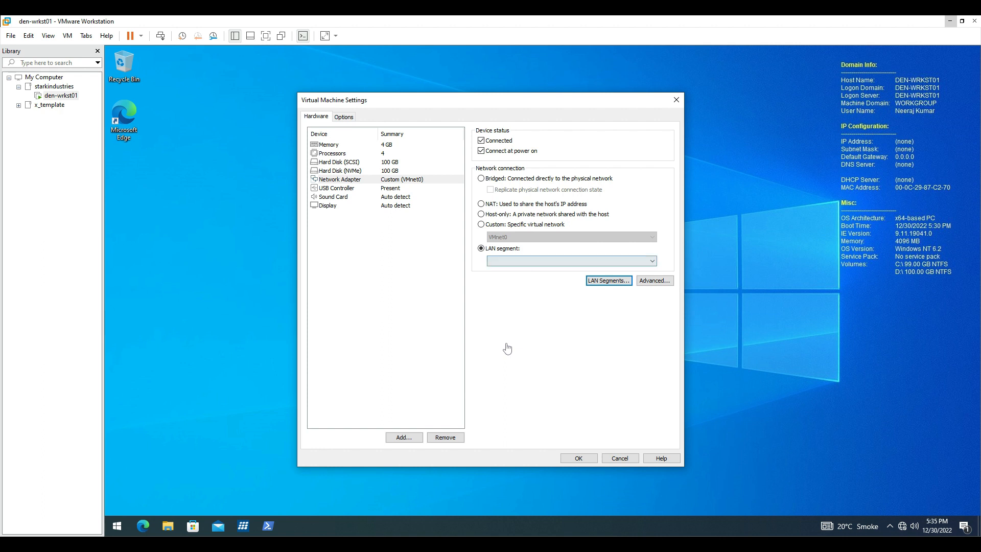
pyautogui.click(536, 261)
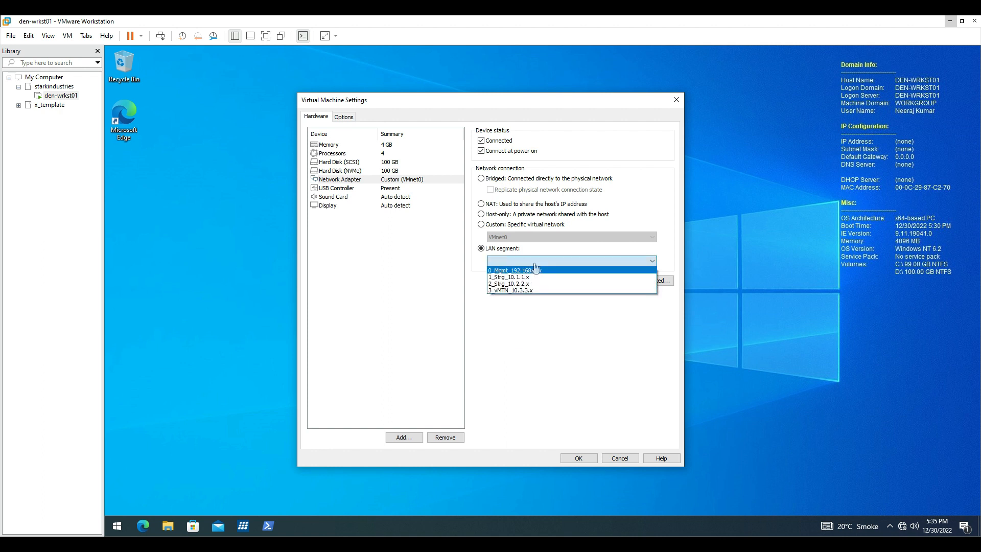
pyautogui.click(535, 270)
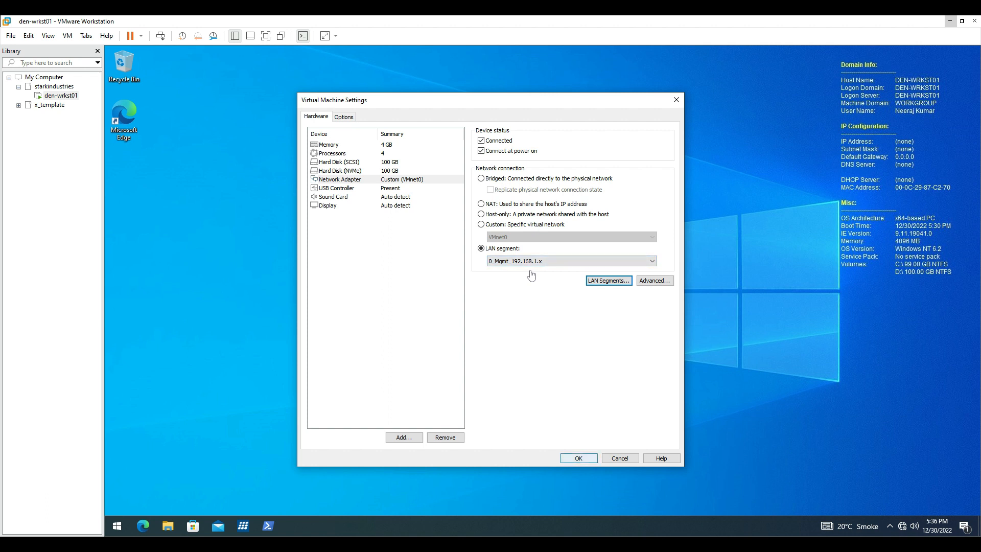
pyautogui.click(579, 457)
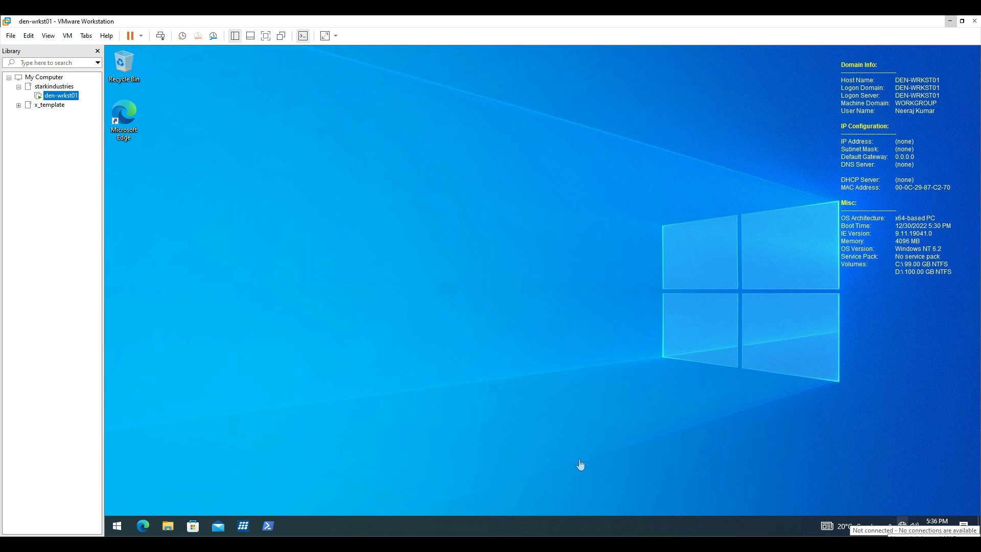
# Step: Reopen den-wrkst01's virtual machine settings to check the network adapter's LAN segment, then close them
pyautogui.click(580, 465)
pyautogui.hotkey('ctrl', 'd')
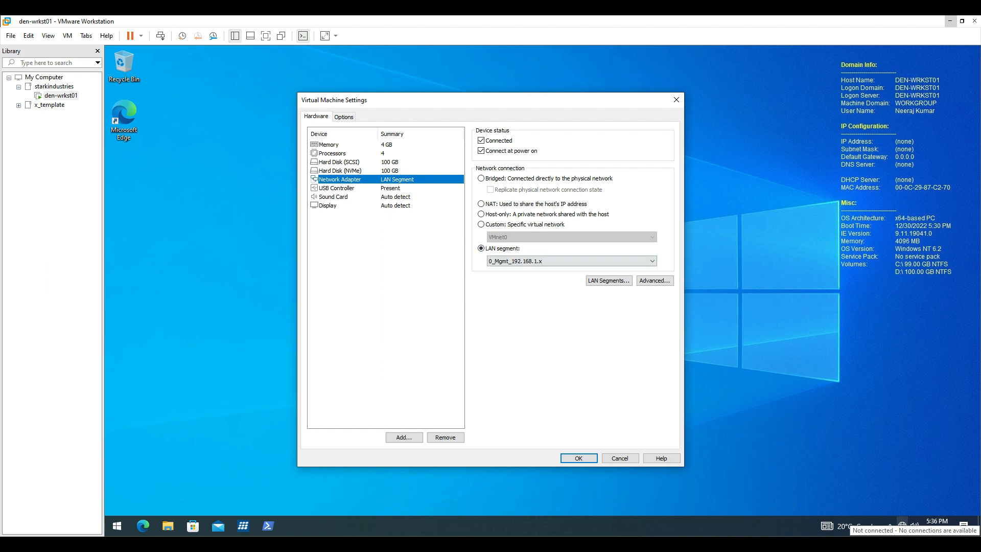
pyautogui.click(583, 458)
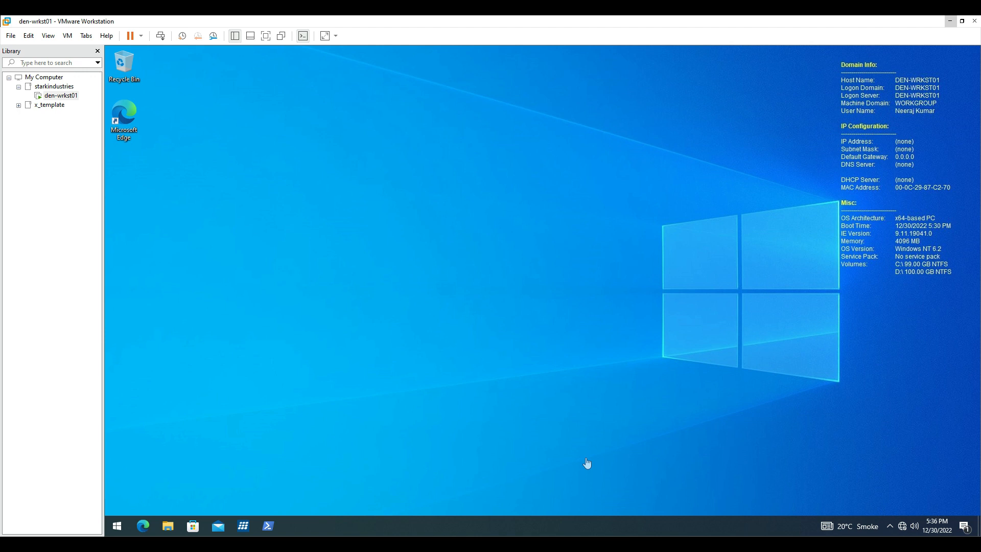
# Step: Open the guest's network connections with ncpa.cpl and enable the Ethernet0 adapter
pyautogui.press('super+r')
pyautogui.write('ncpa.cpl')
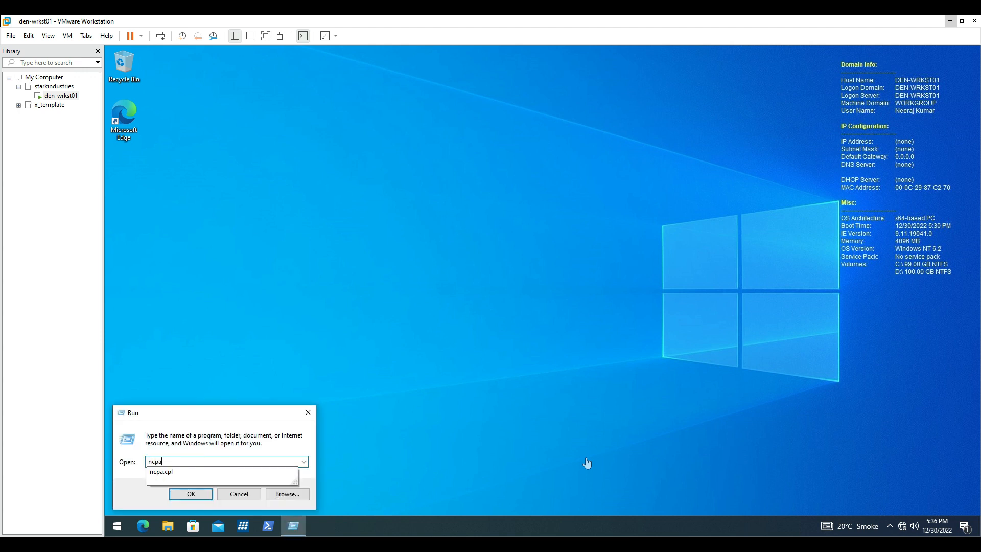
pyautogui.press('Return')
pyautogui.rightClick(338, 223)
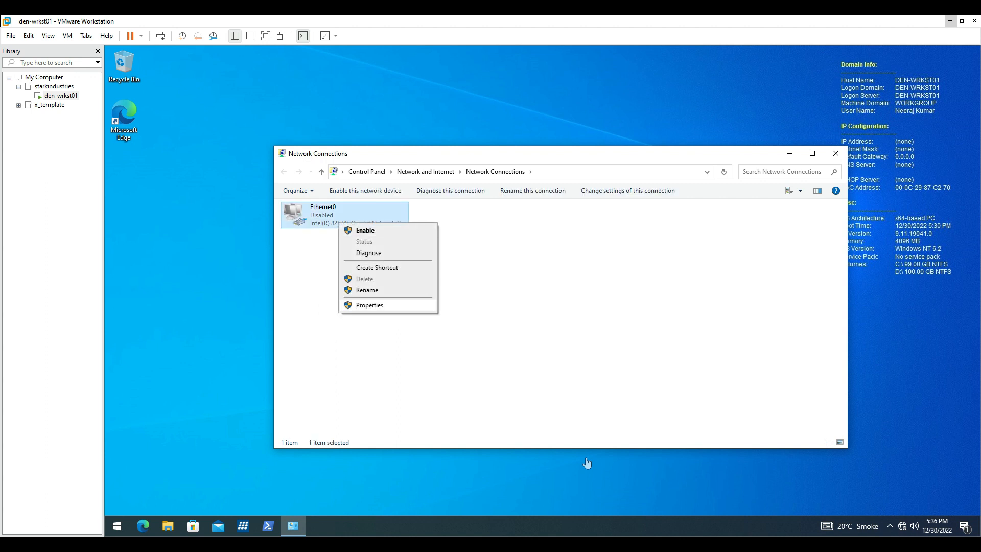
pyautogui.click(370, 305)
pyautogui.click(448, 420)
pyautogui.rightClick(336, 219)
pyautogui.click(357, 225)
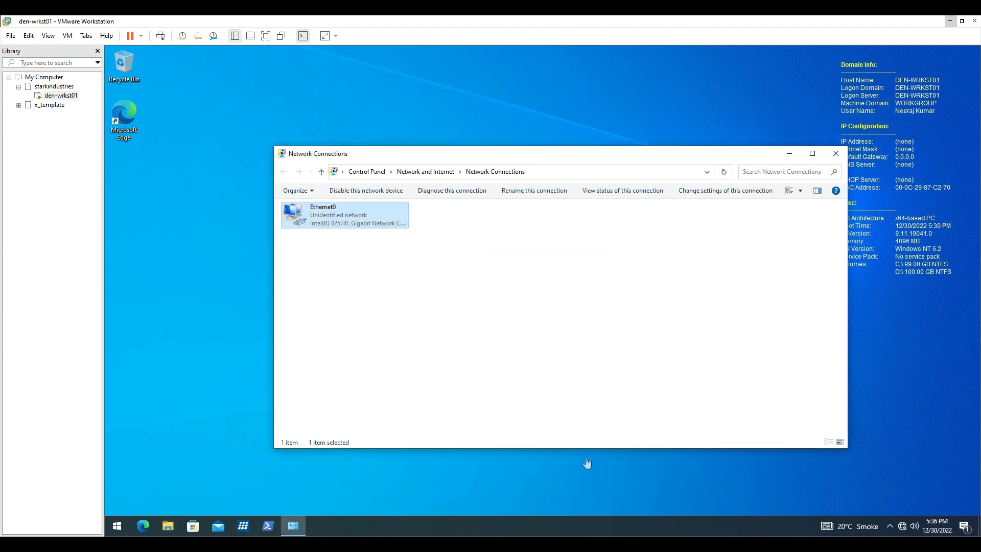
# Step: Review the management addresses of ESXi-1 to ESXi-4 in esxi_plan.xlsx, selecting F2:I2, and return to the network connections
pyautogui.hotkey('alt', 'Tab')
pyautogui.moveTo(863, 104); pyautogui.dragTo(597, 132)
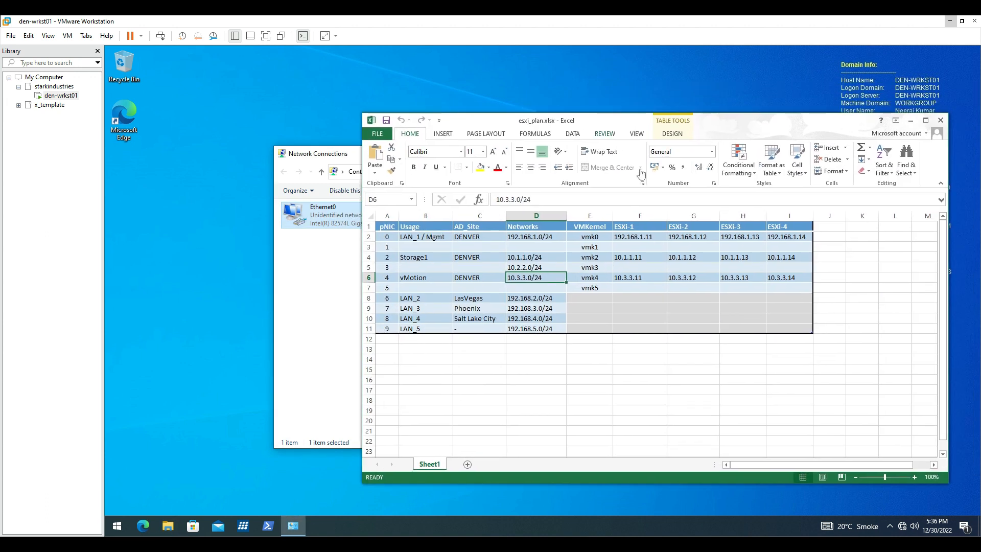
pyautogui.moveTo(648, 244); pyautogui.dragTo(790, 238)
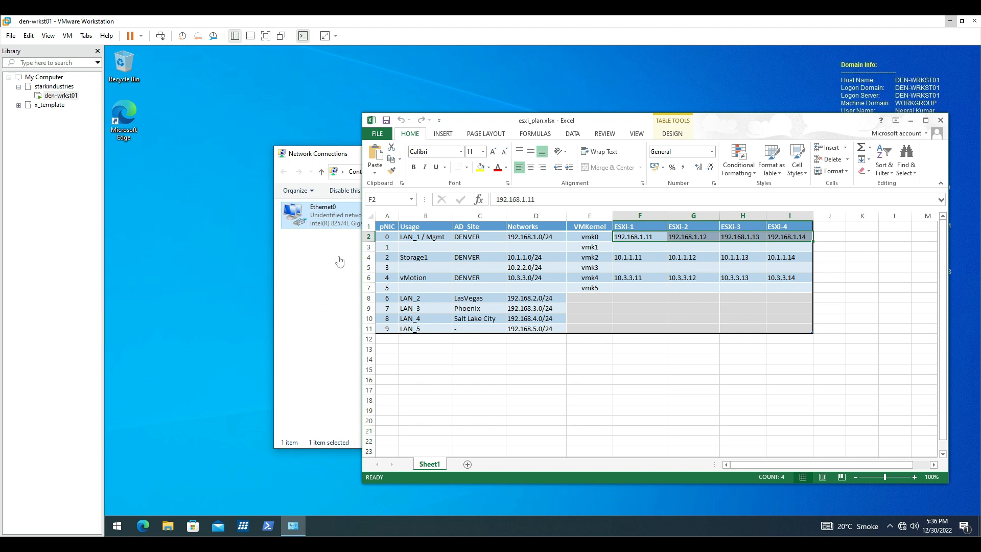
pyautogui.click(311, 259)
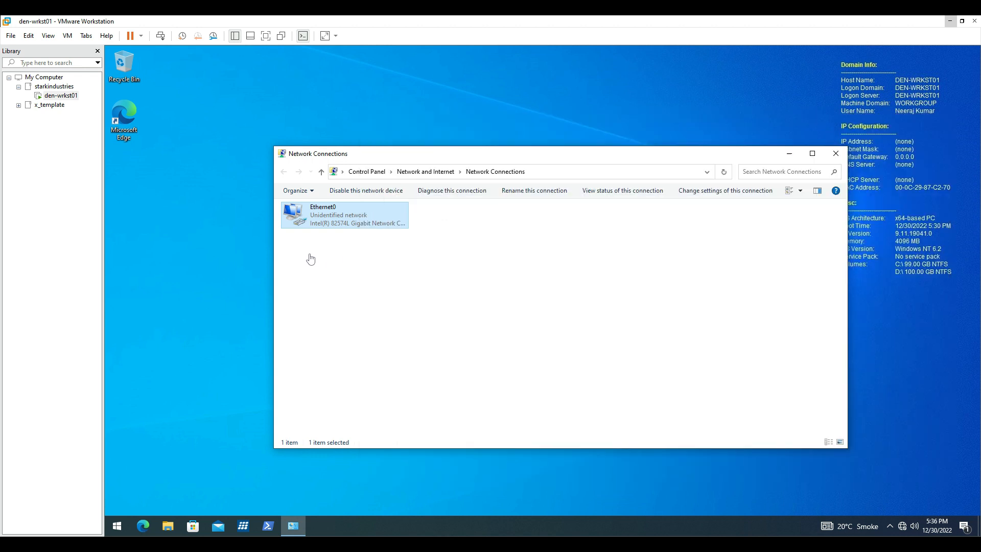
# Step: Open Ethernet0's IPv4 properties and set the static IP address 192.168.1.40 with subnet mask 255.255.255.0
pyautogui.rightClick(336, 223)
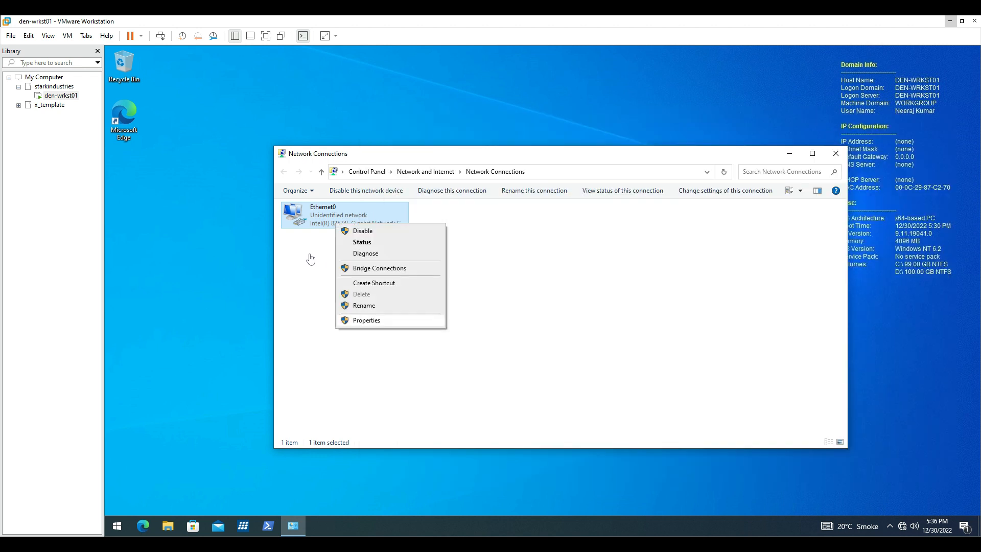
pyautogui.click(366, 320)
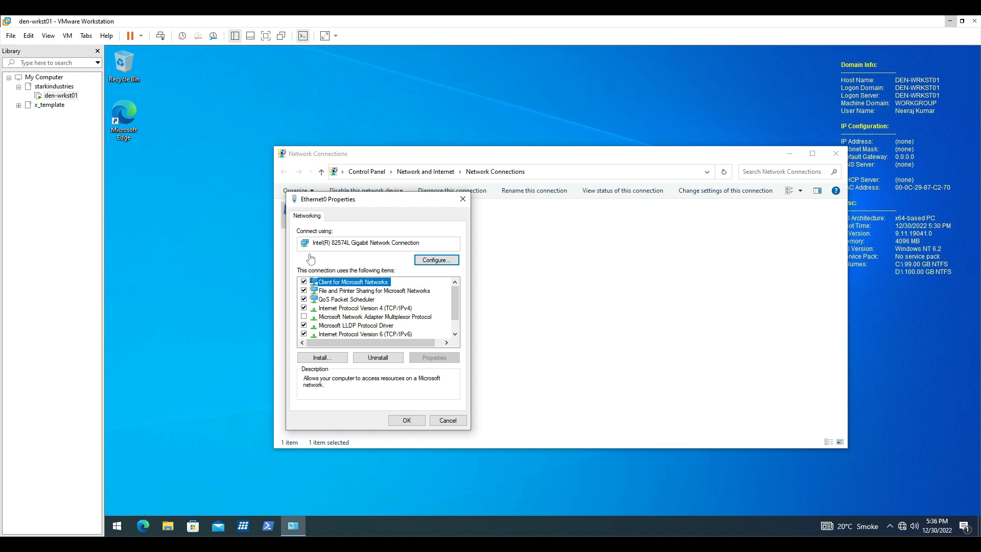
pyautogui.click(365, 308)
pyautogui.click(434, 357)
pyautogui.click(322, 312)
pyautogui.write('192 . 168 . ')
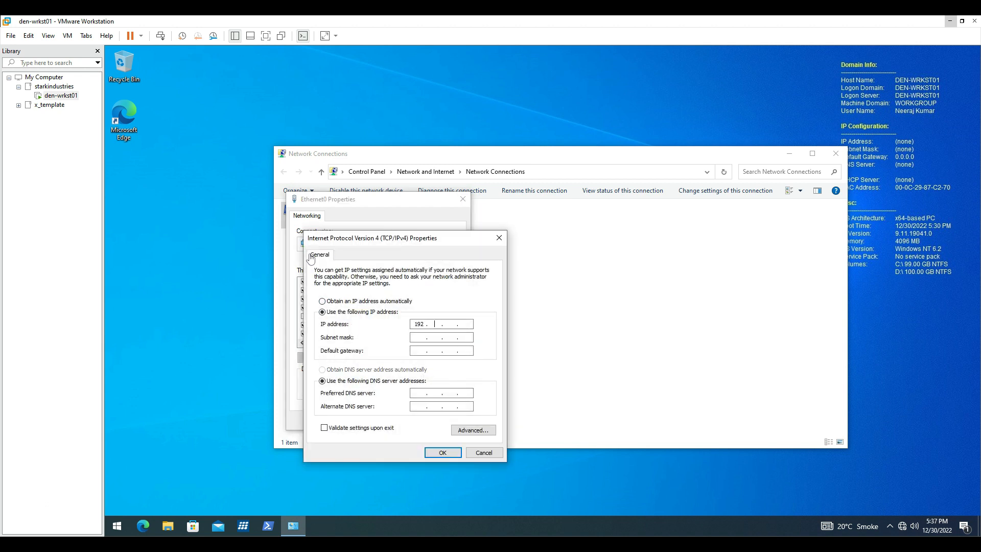
pyautogui.write('1 . 40')
pyautogui.press('Tab')
pyautogui.press('Tab')
# Step: Set Ethernet0's default gateway to 192.168.1.254 and preferred DNS server to 192.168.1.1, and apply the settings
pyautogui.write('192 . 168 . ')
pyautogui.write('1 . 254')
pyautogui.write('92.168.')
pyautogui.press('Return')
pyautogui.press('Return')
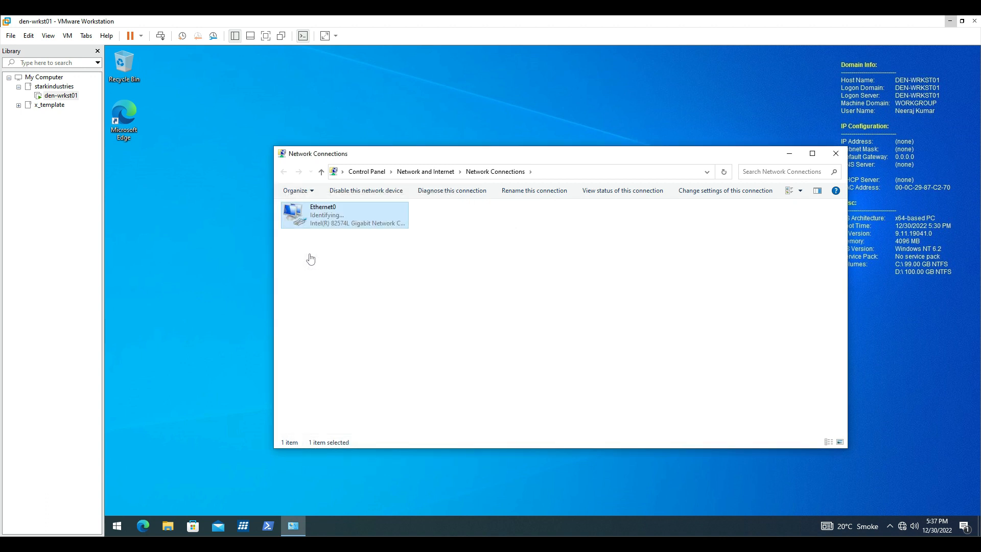
# Step: Open shell:common startup, run the BgInfo batch file to refresh the desktop information, and close both open windows
pyautogui.press('super+x')
pyautogui.press('r')
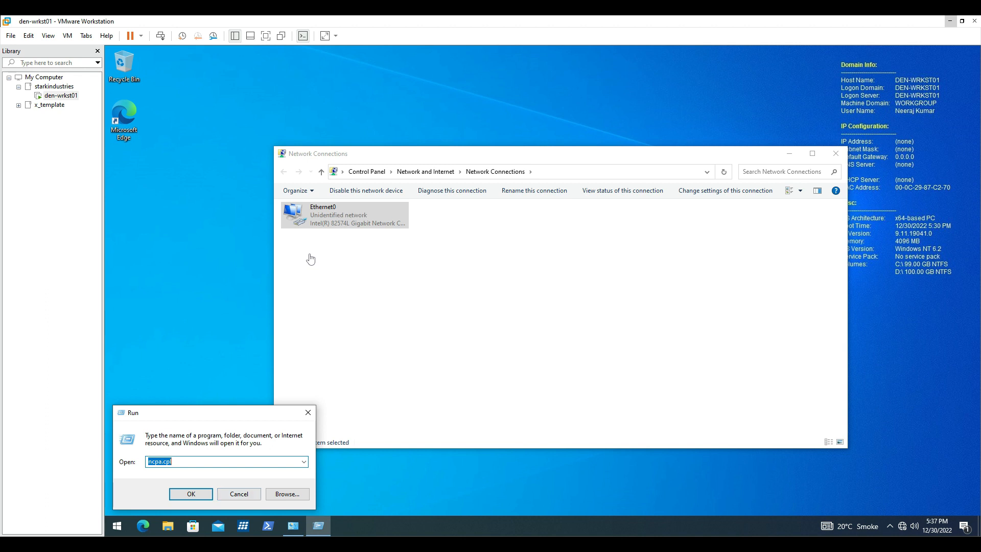
pyautogui.write('s')
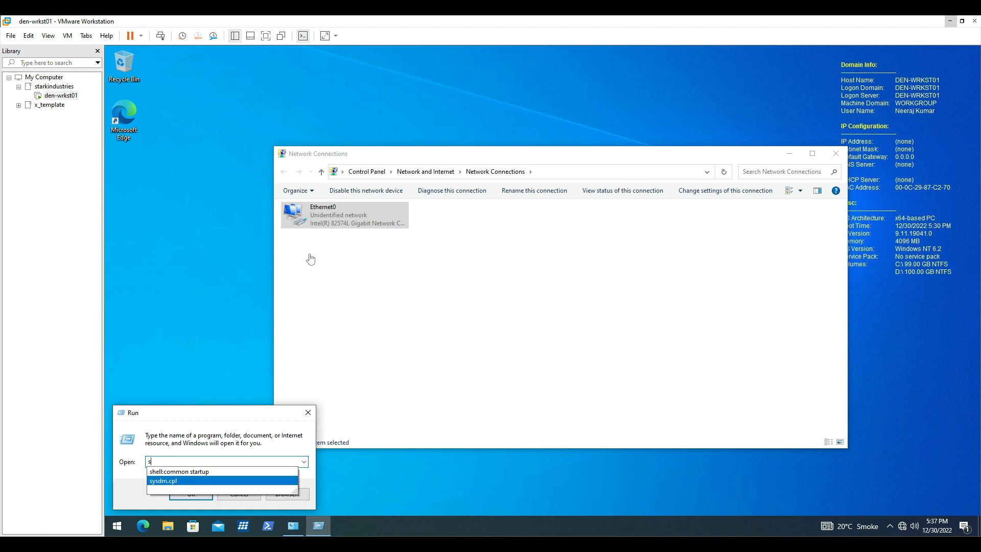
pyautogui.press('Up')
pyautogui.press('Return')
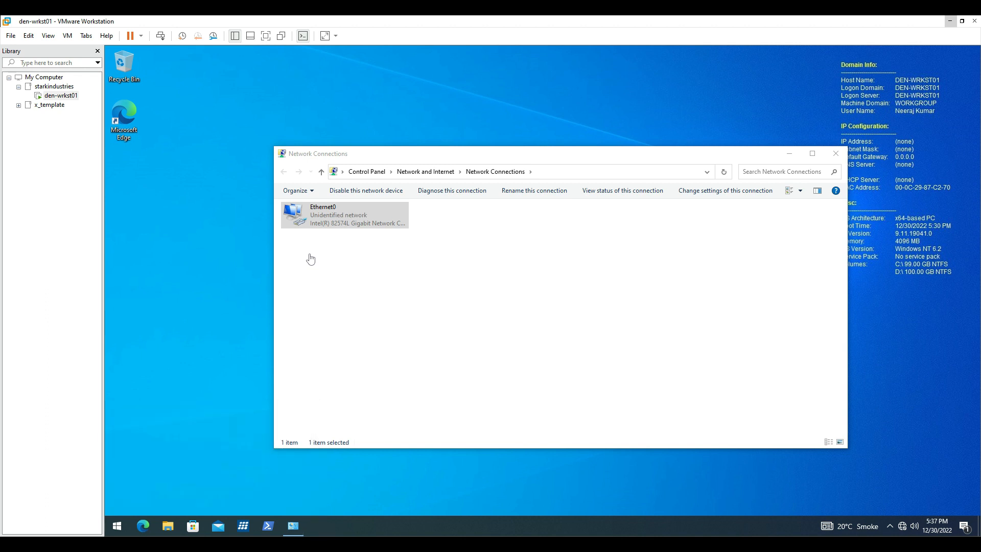
pyautogui.press('Return')
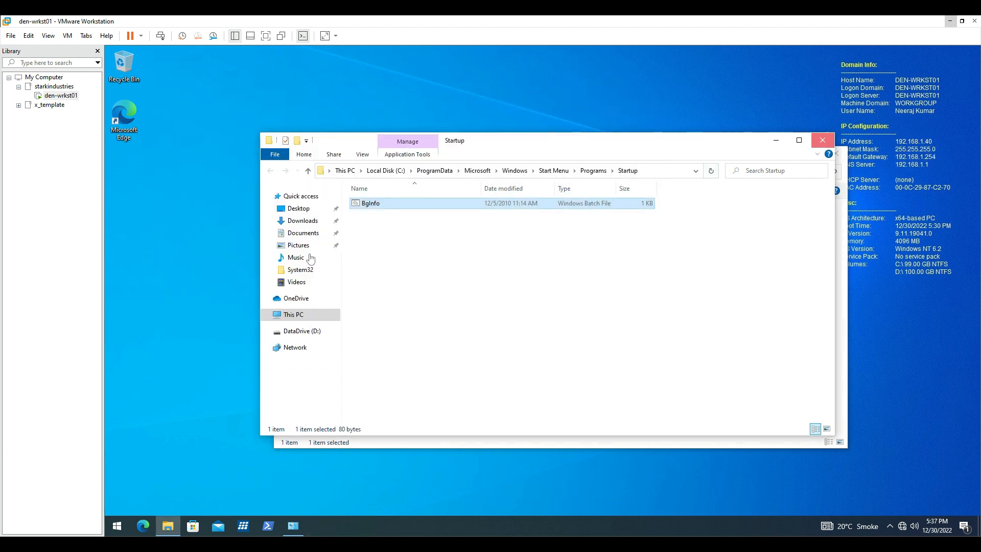
pyautogui.click(823, 141)
pyautogui.click(836, 153)
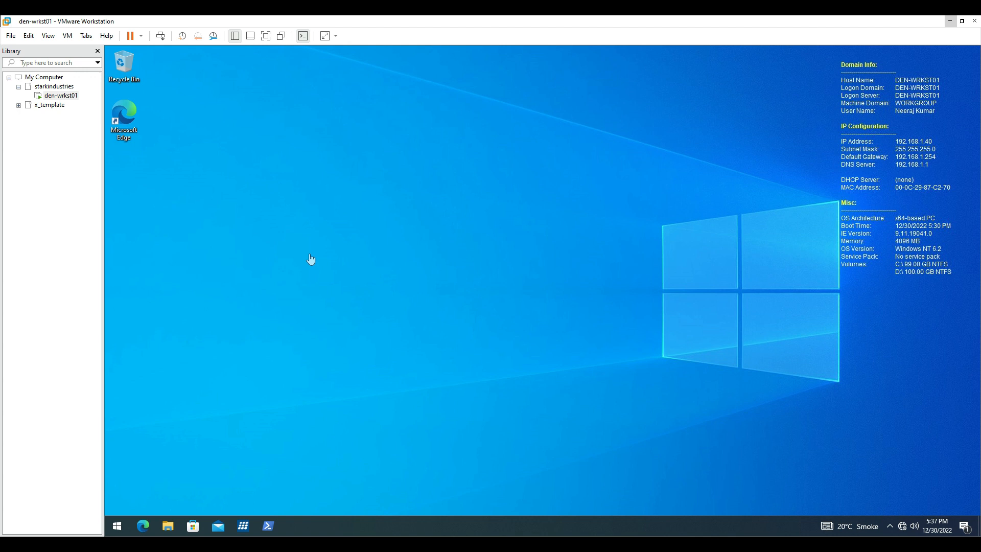